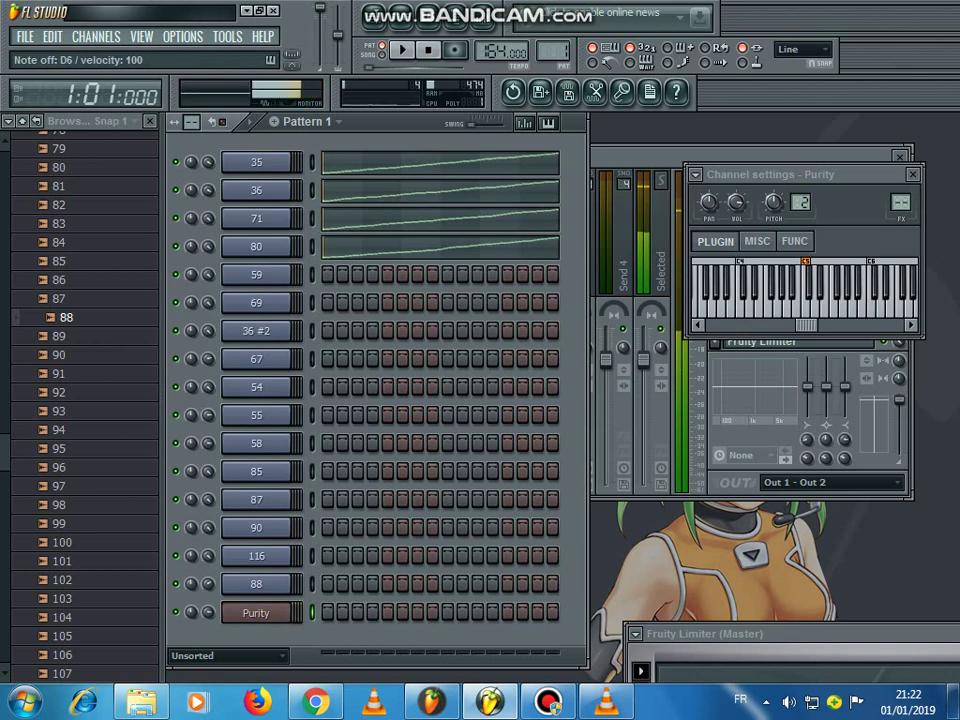
Play pattern 1 and try out notes such as D6, D#6 and F#6 on the Purity channel, ending with playback stopped.
key(0)
key(equal)
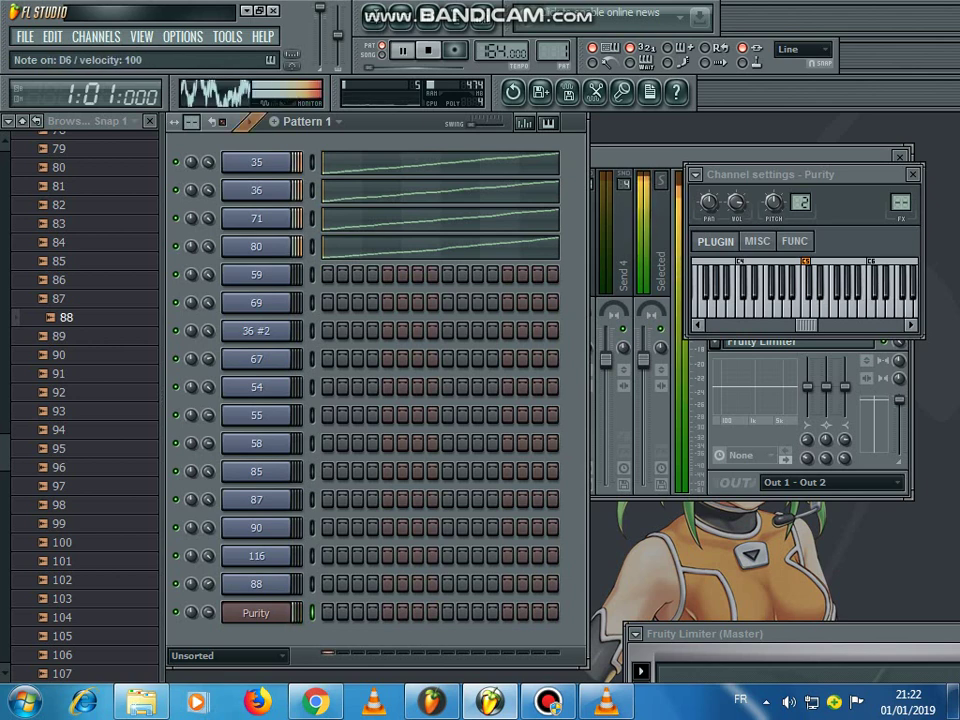
key(space)
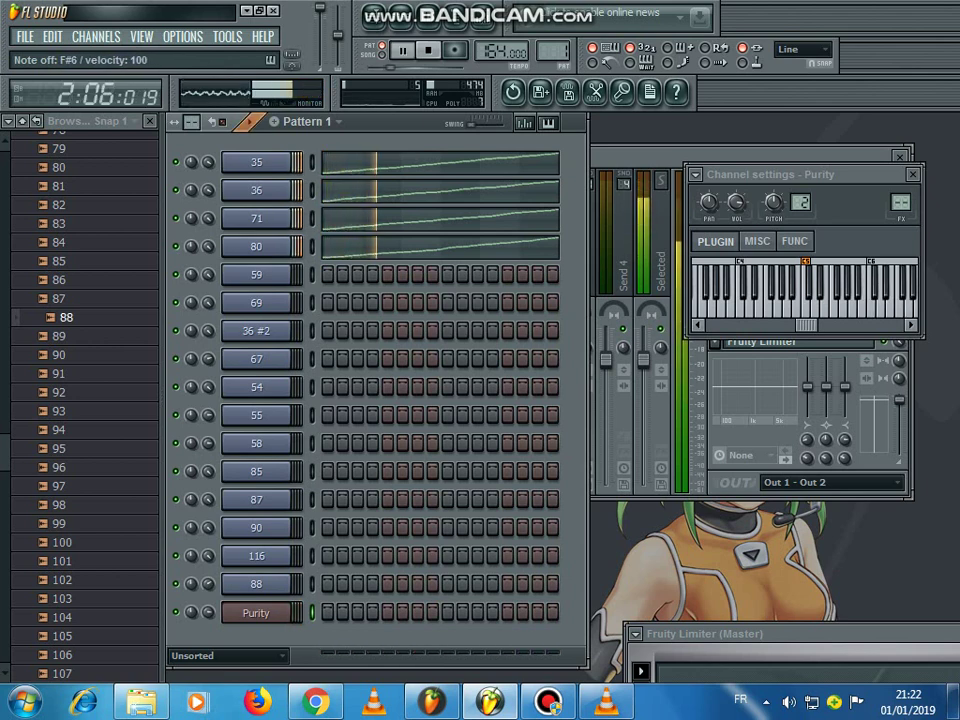
key(3)
key(w)
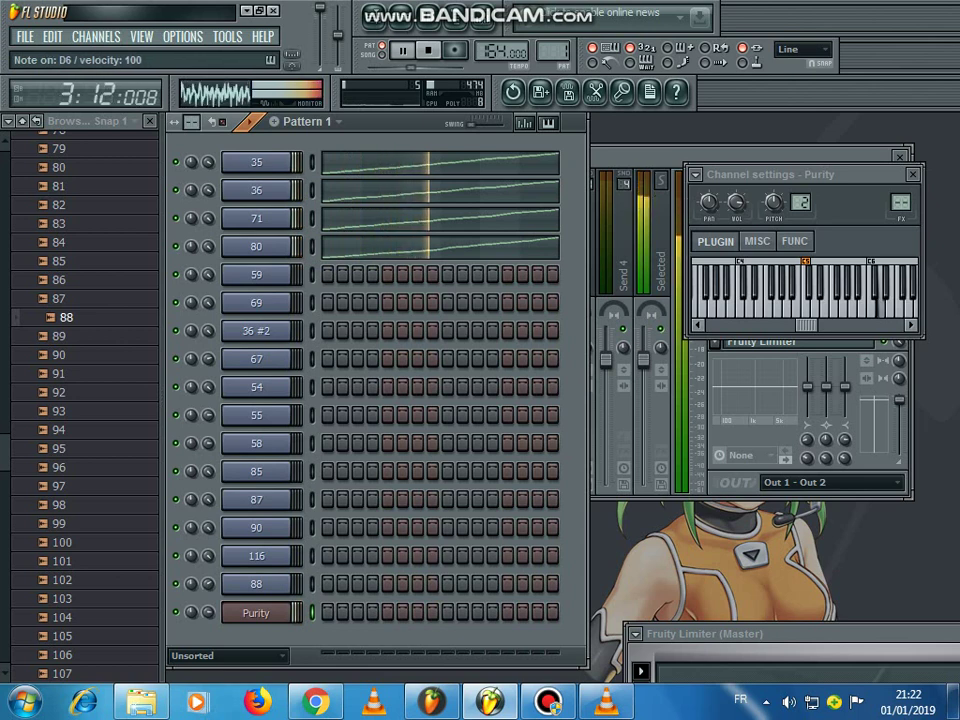
key(t)
key(3)
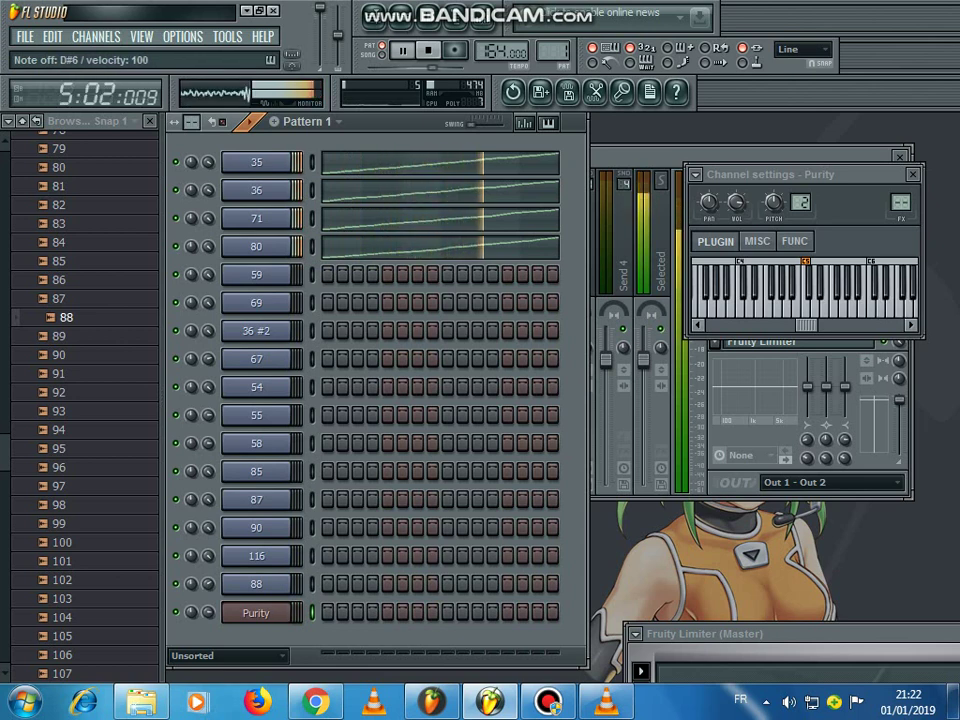
key(space)
key(t)
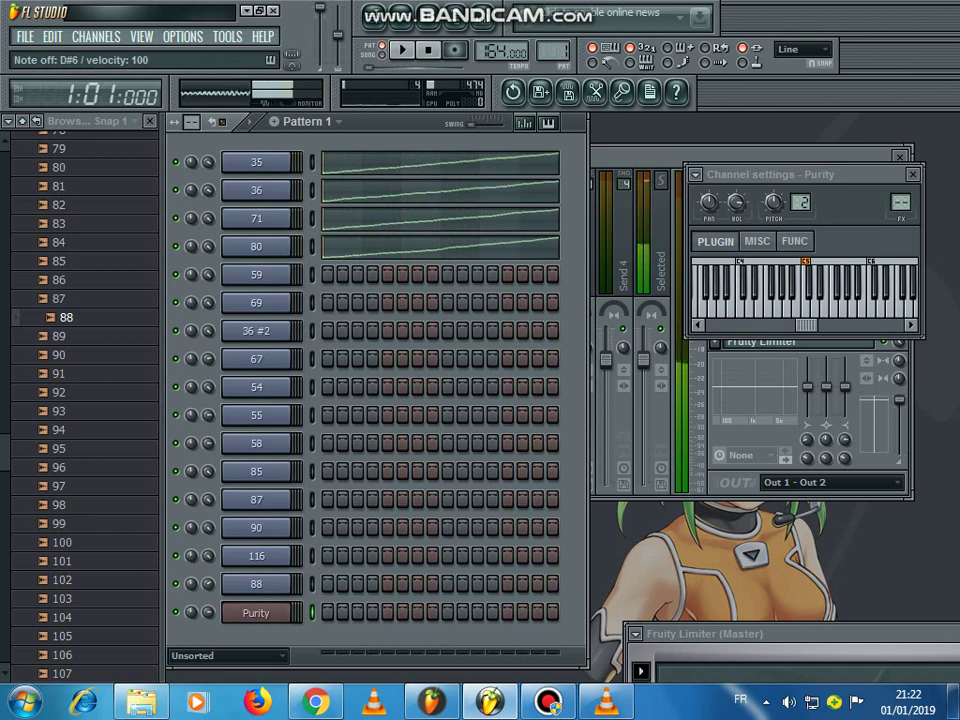
Restart pattern 1 and play a live Purity melody over the loop using C6, D6, D#6, F#6 and G6.
key(space)
key(F5)
key(5)
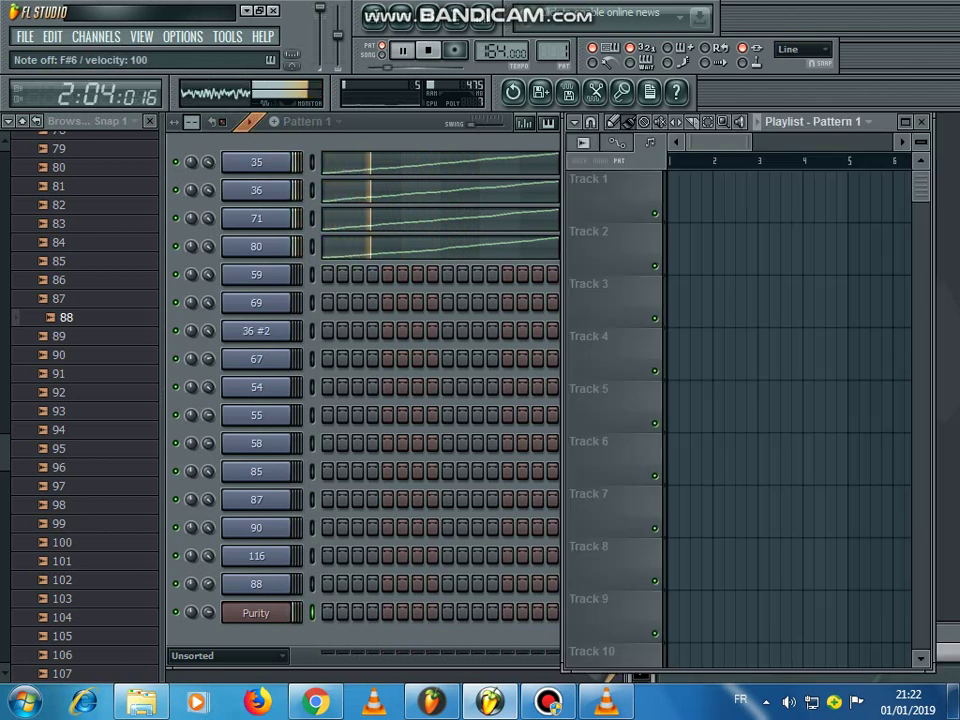
key(F5)
key(t)
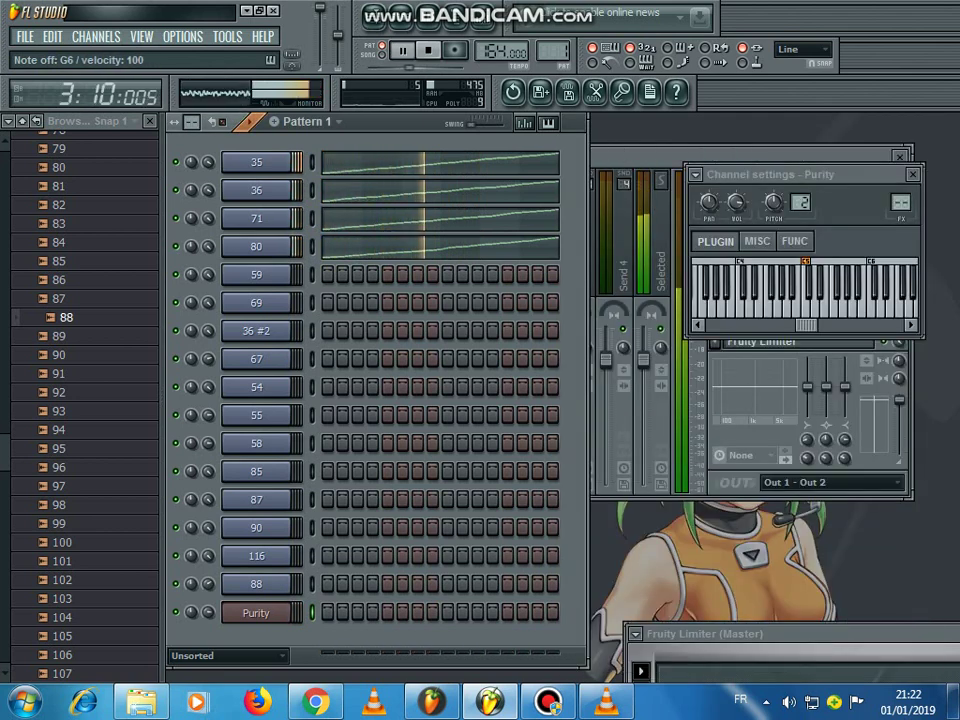
key(w)
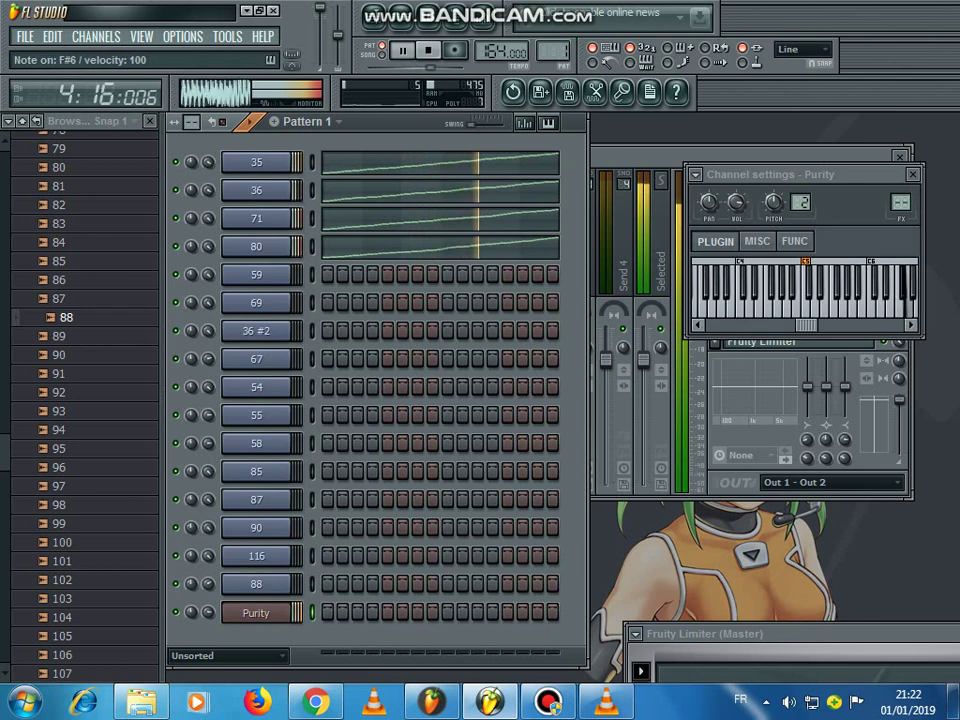
key(3)
key(w)
key(t)
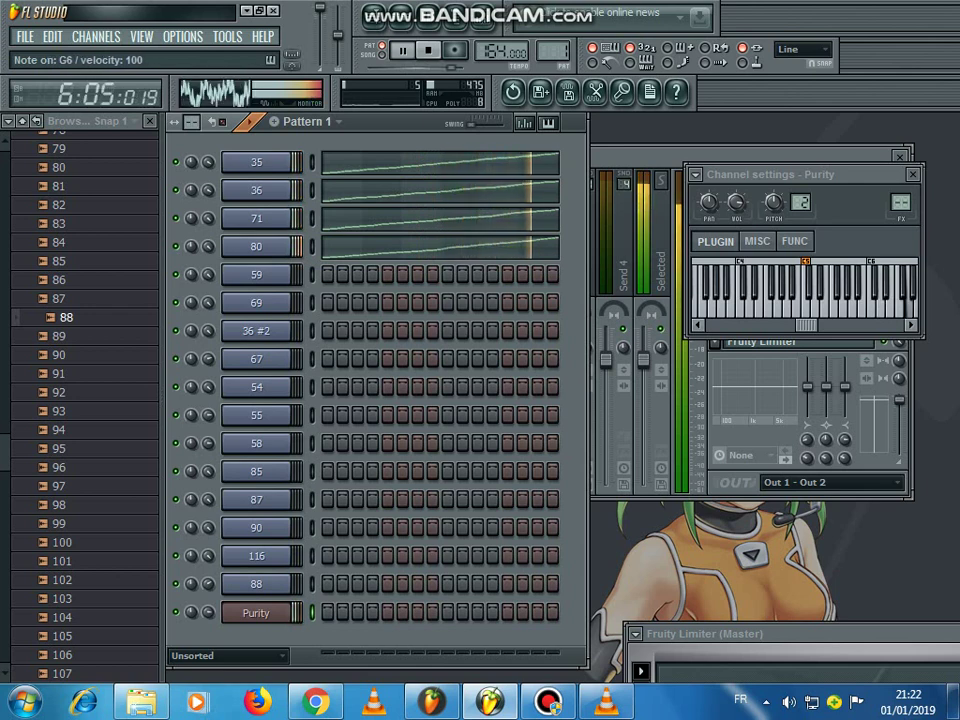
key(3)
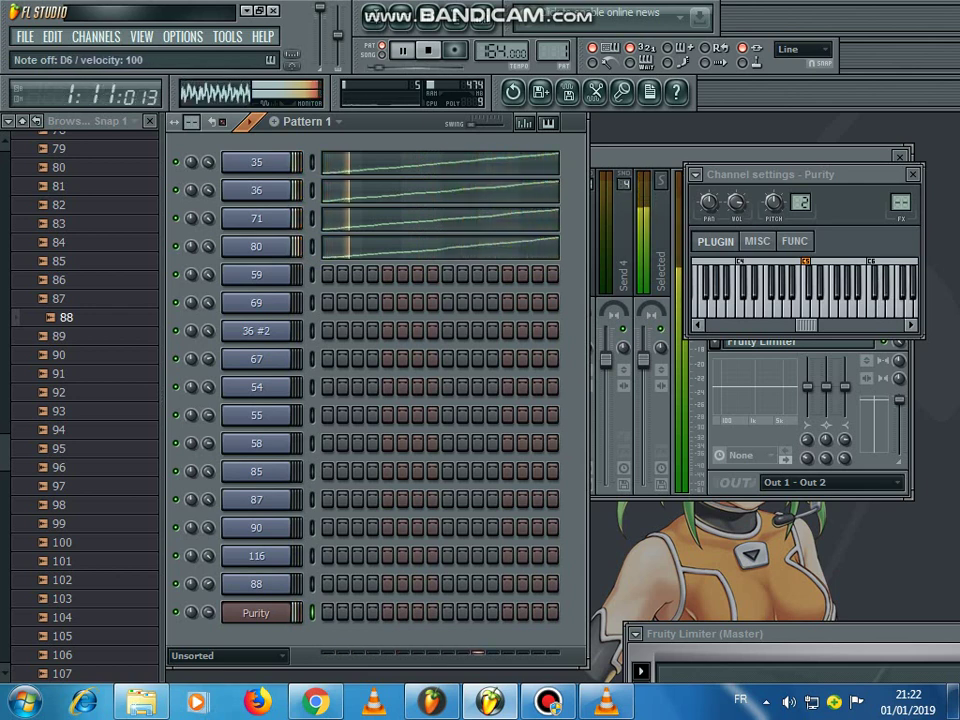
key(5)
key(3)
key(w)
key(t)
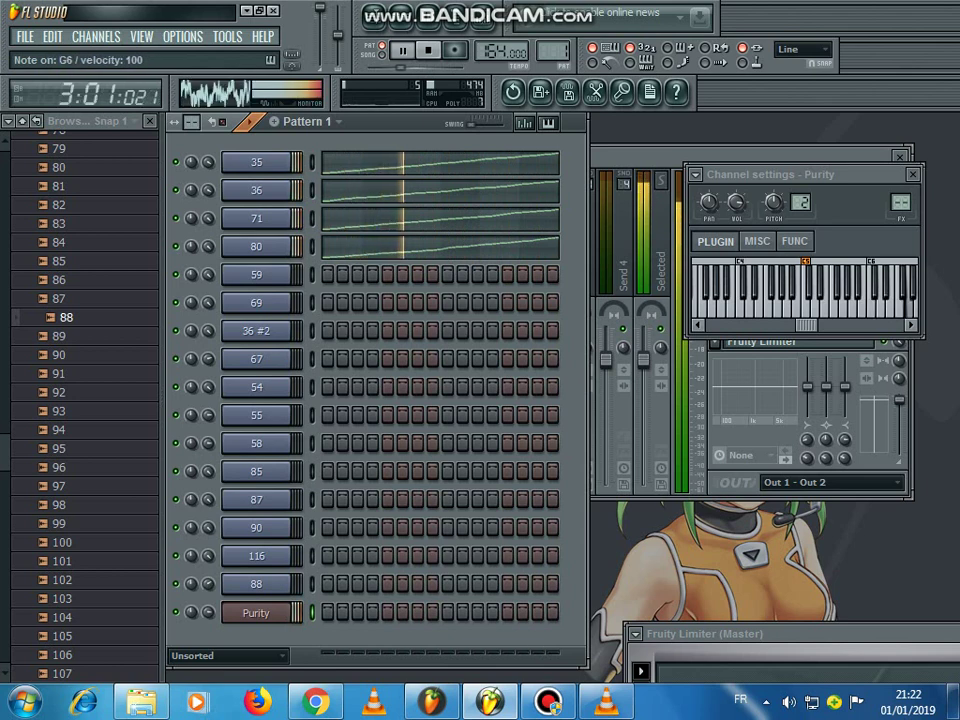
key(5)
key(w)
key(q)
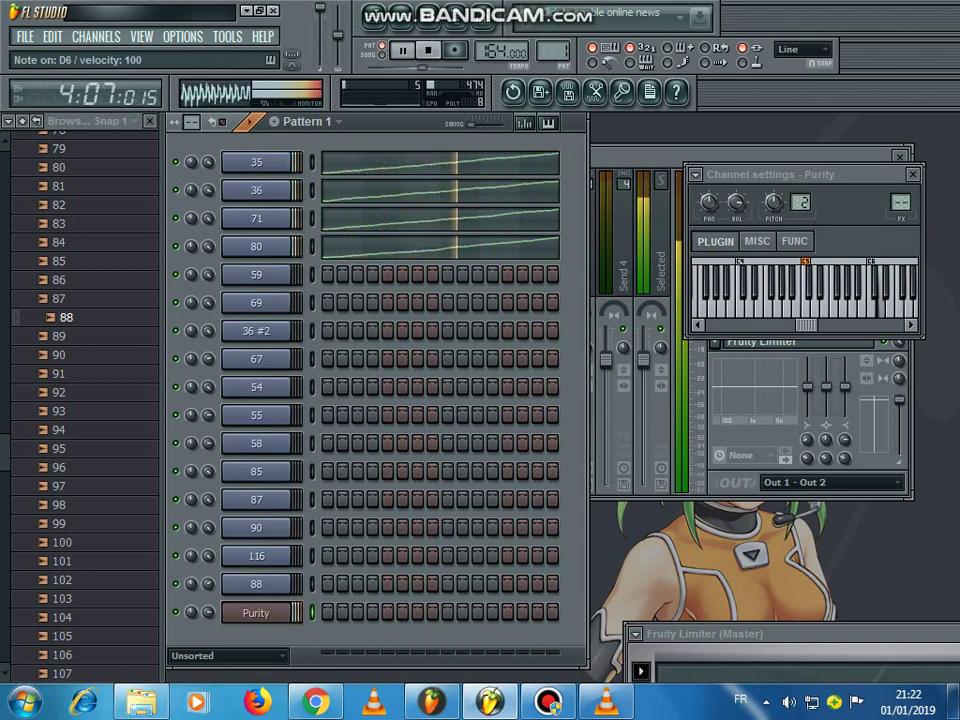
key(t)
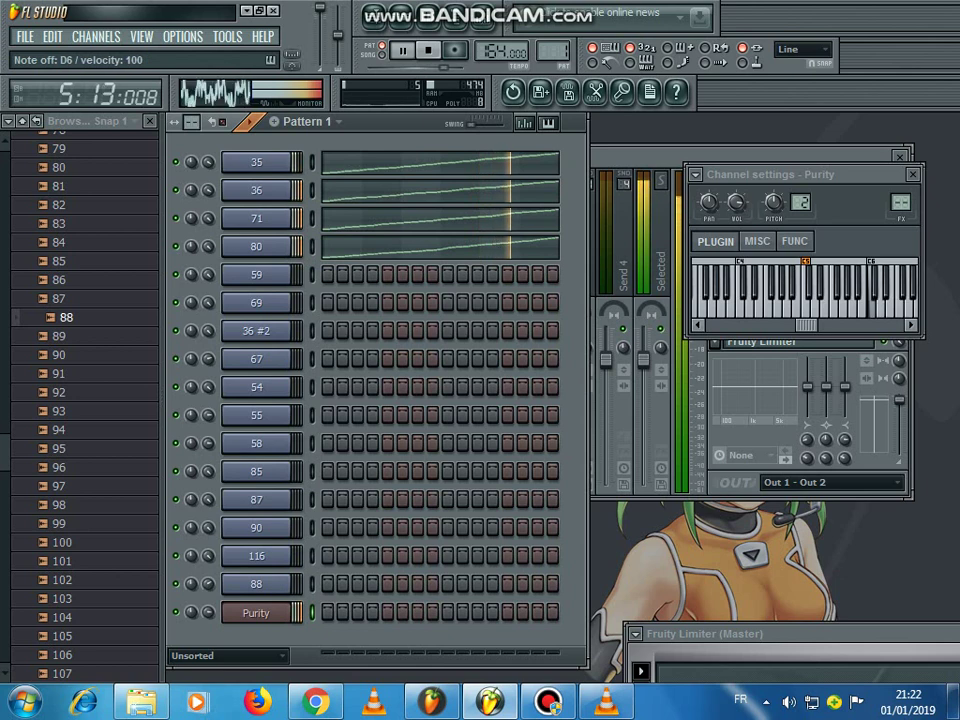
key(q)
key(3)
key(w)
key(q)
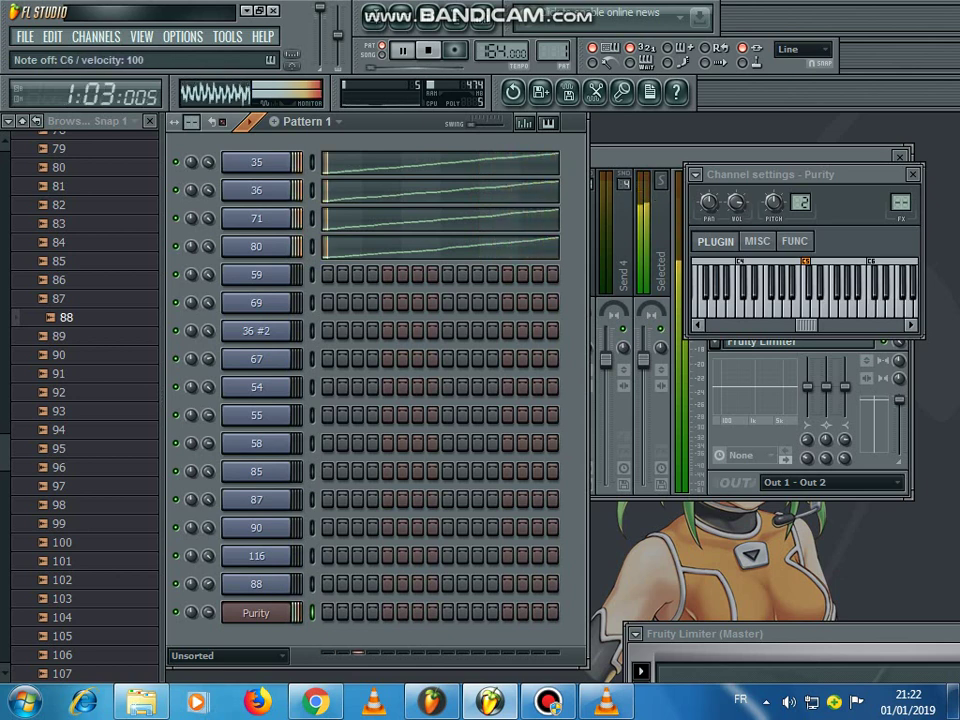
key(q)
key(w)
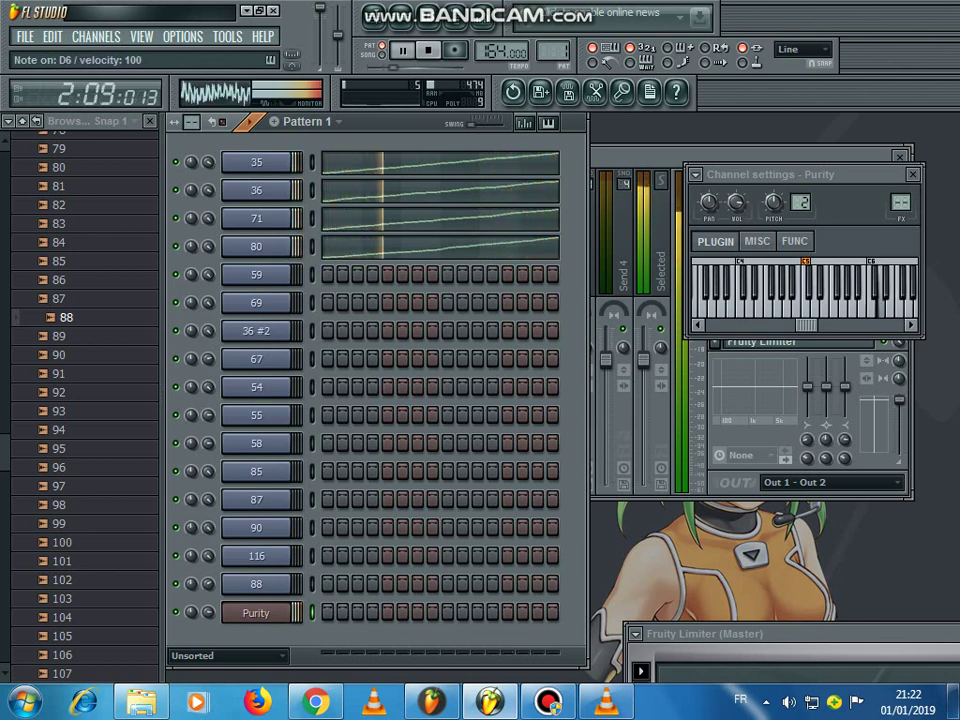
key(5)
key(w)
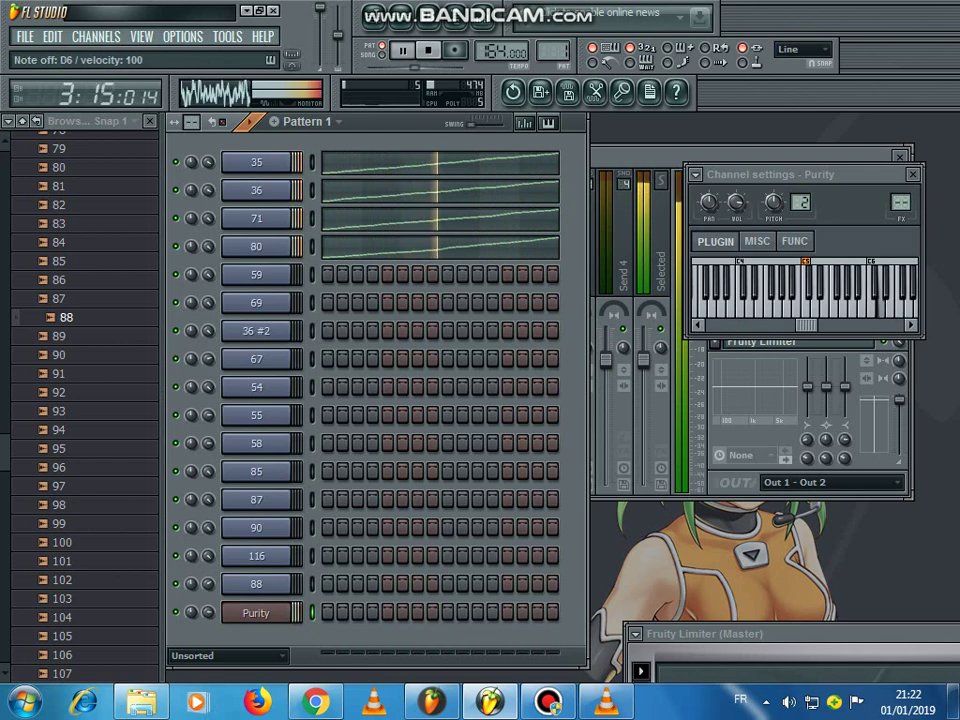
key(3)
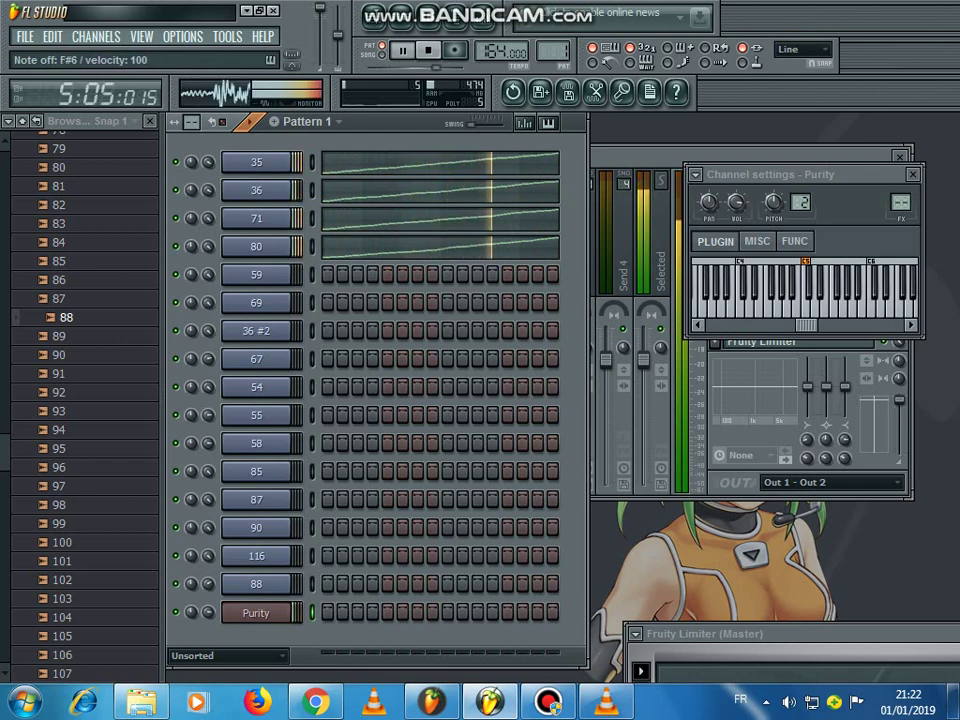
key(w)
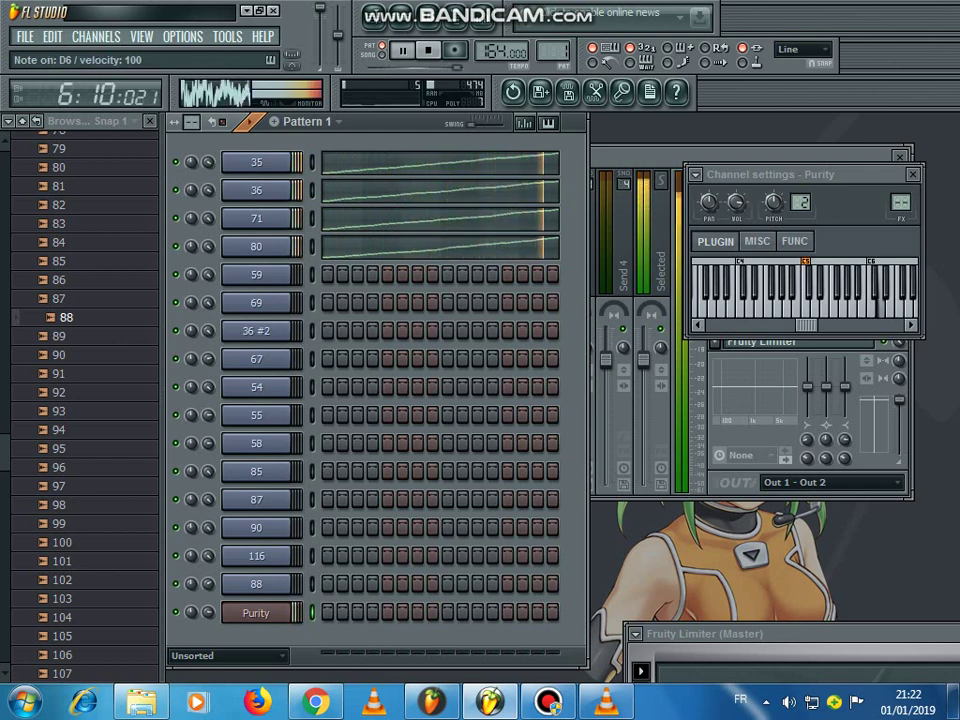
Vary the live Purity melody over pattern 1 with phrases around F6, D6 and C6.
key(r)
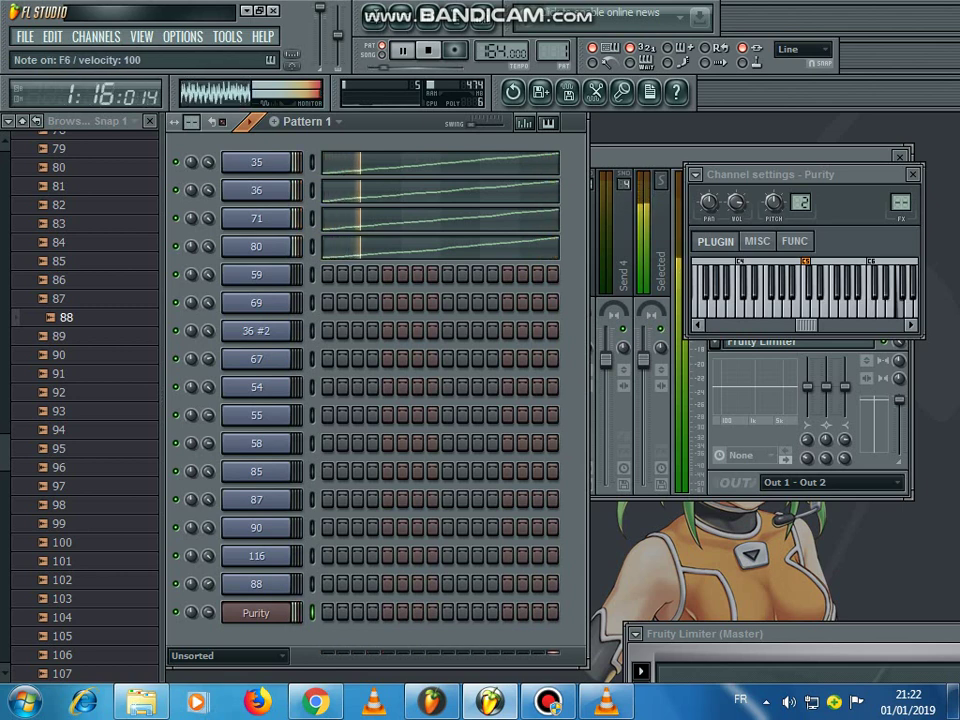
key(q)
key(r)
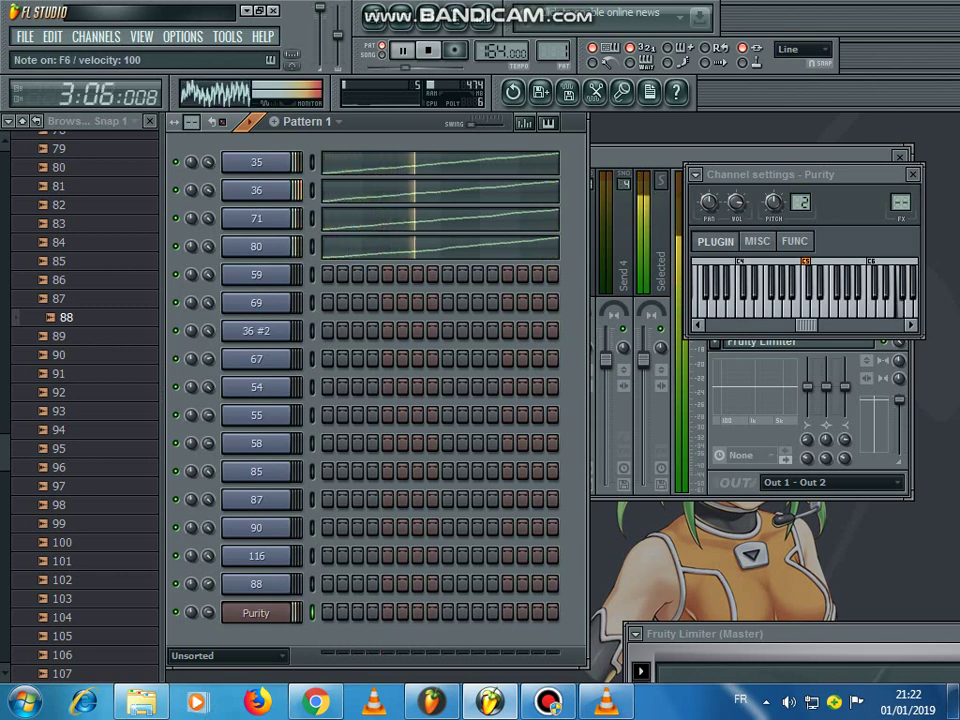
key(F5)
key(t)
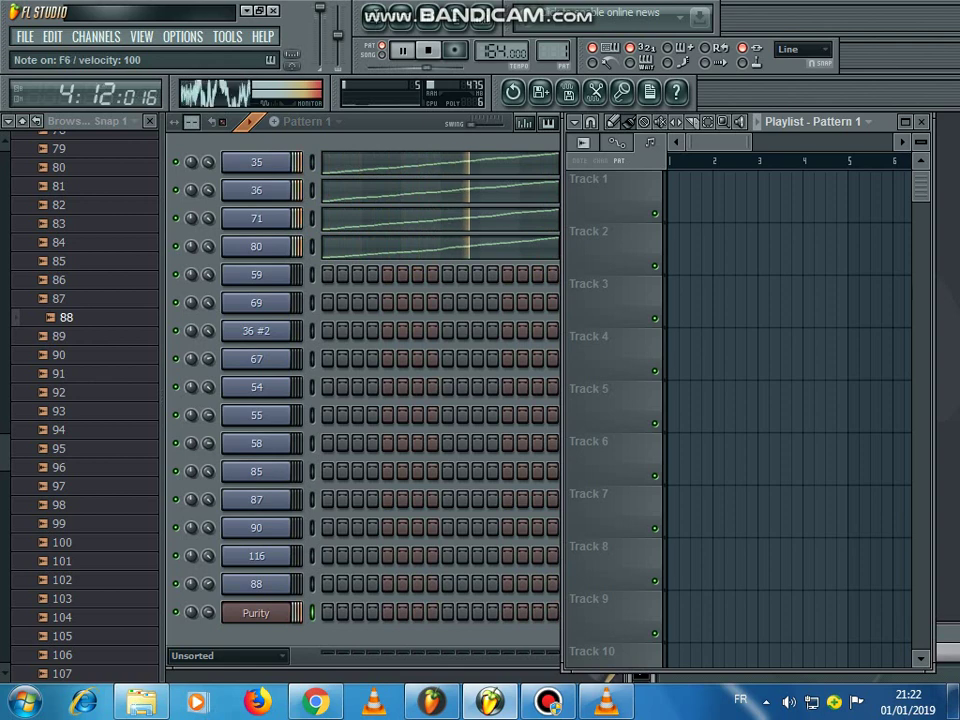
key(F5)
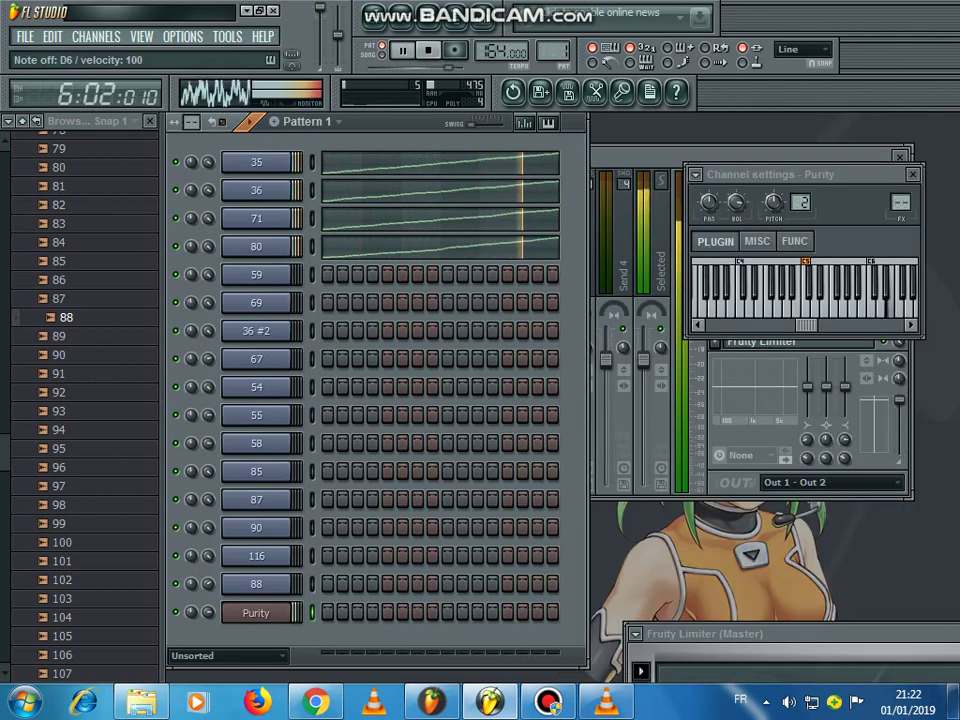
key(r)
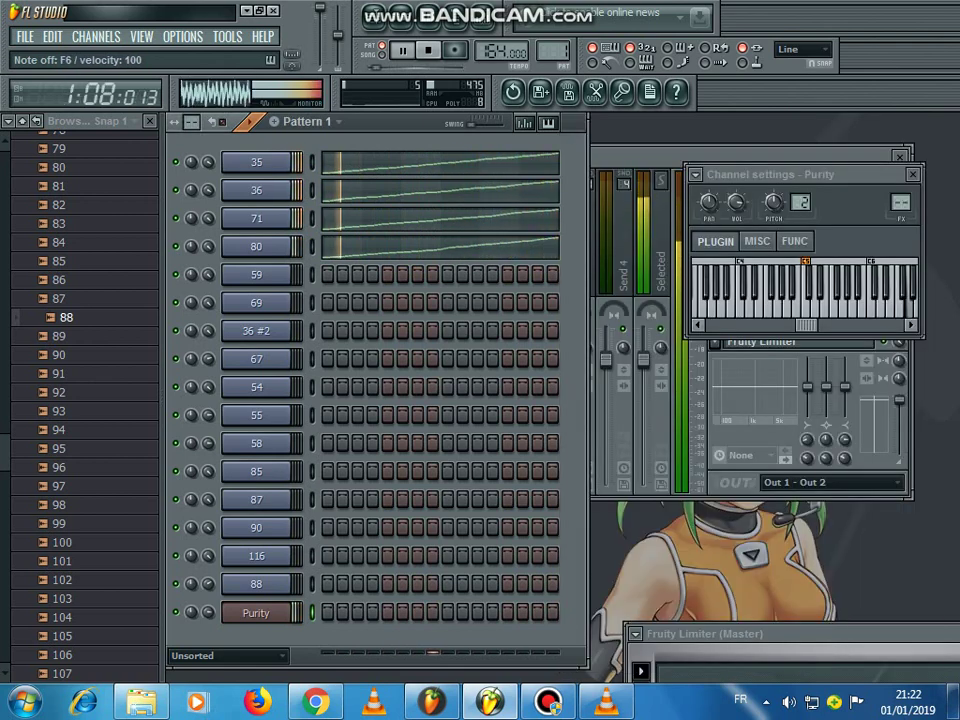
key(e)
key(w)
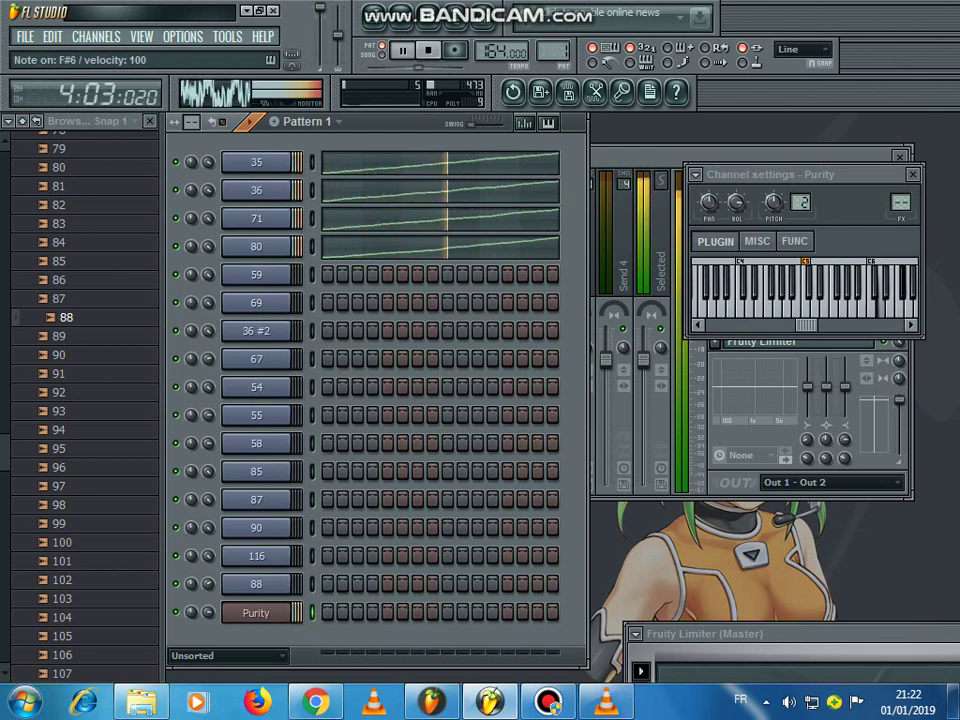
key(q)
key(w)
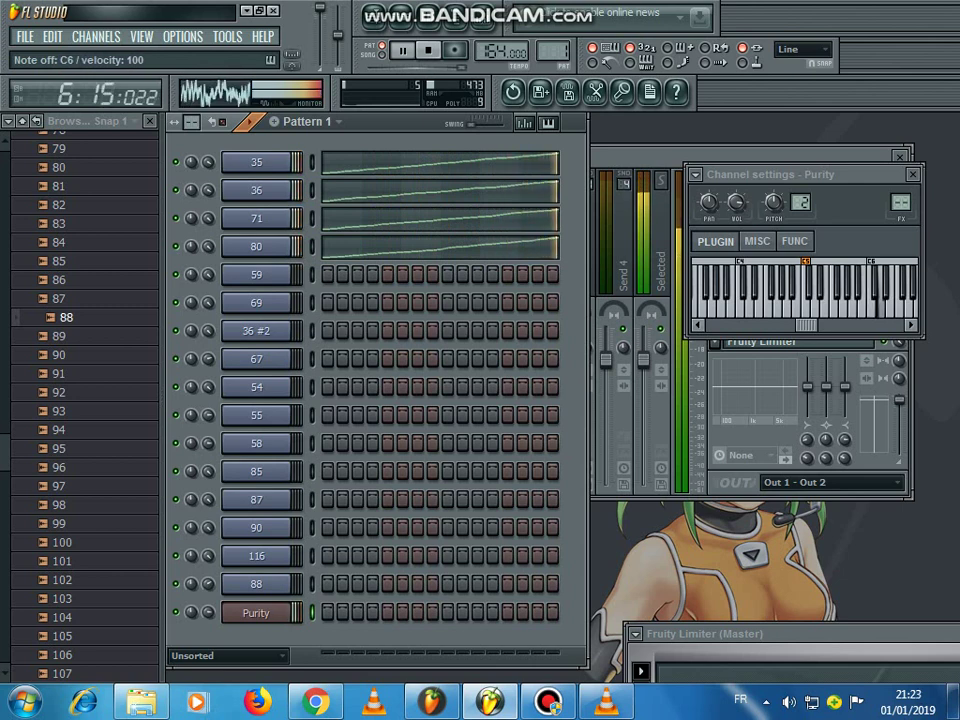
key(m)
key(w)
key(m)
key(w)
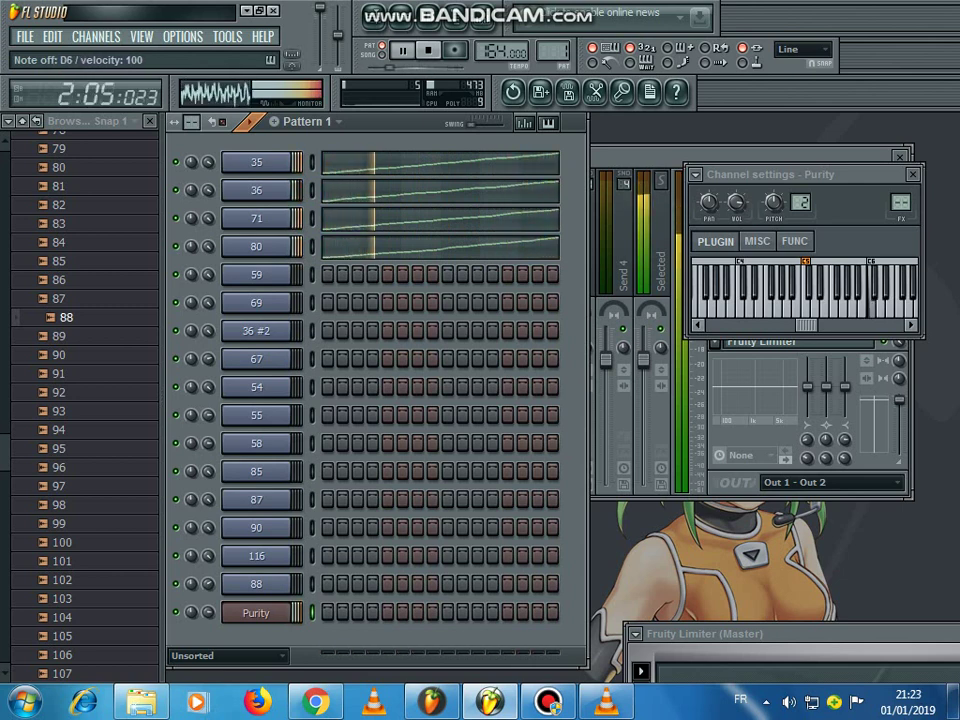
key(w)
key(w)
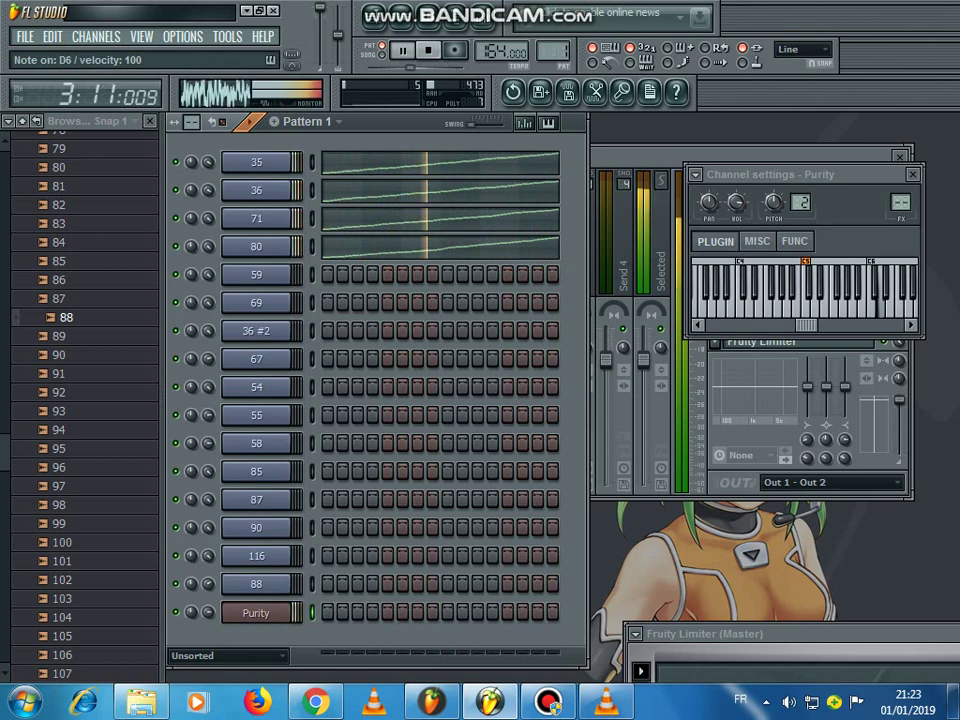
Switch playback to pattern 2 and play a live Purity melody over it around C6, D6 and E6.
key(plus)
key(q)
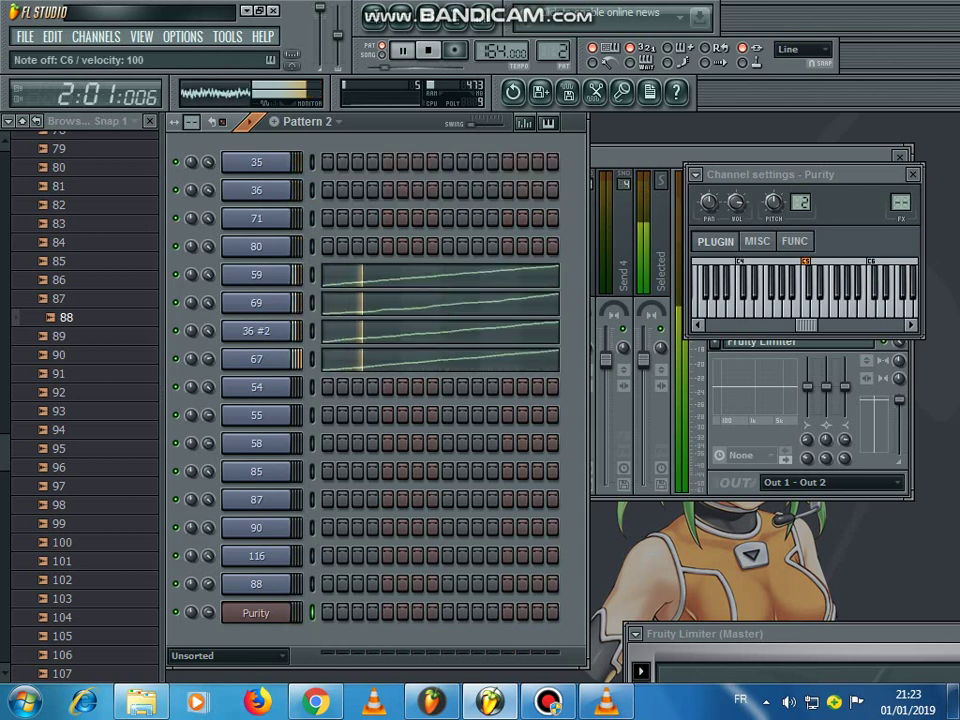
key(m)
key(m)
key(q)
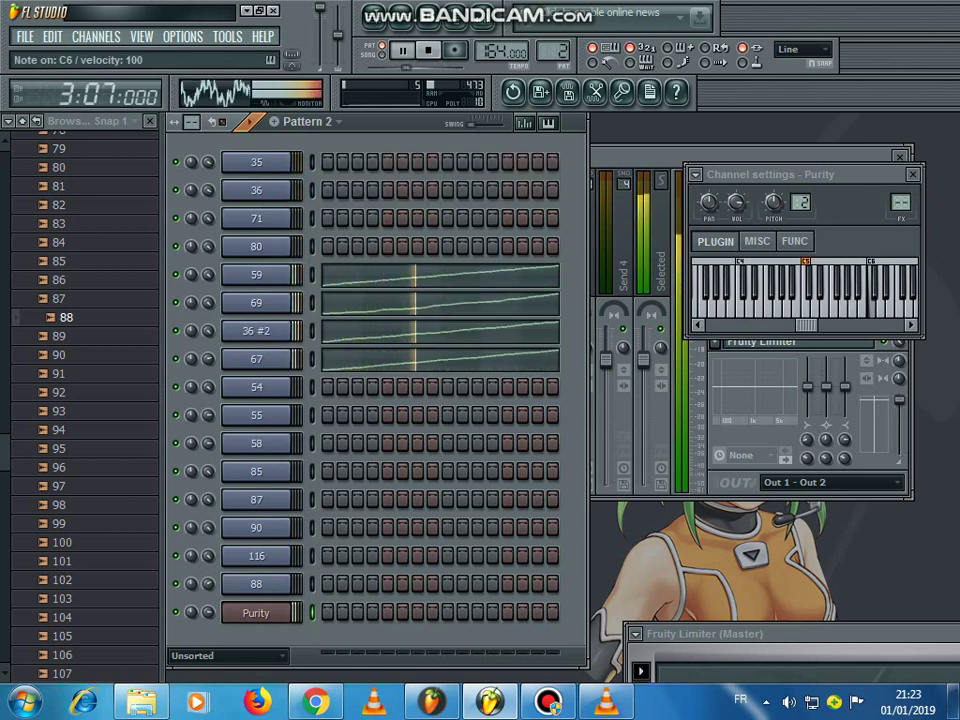
key(n)
key(q)
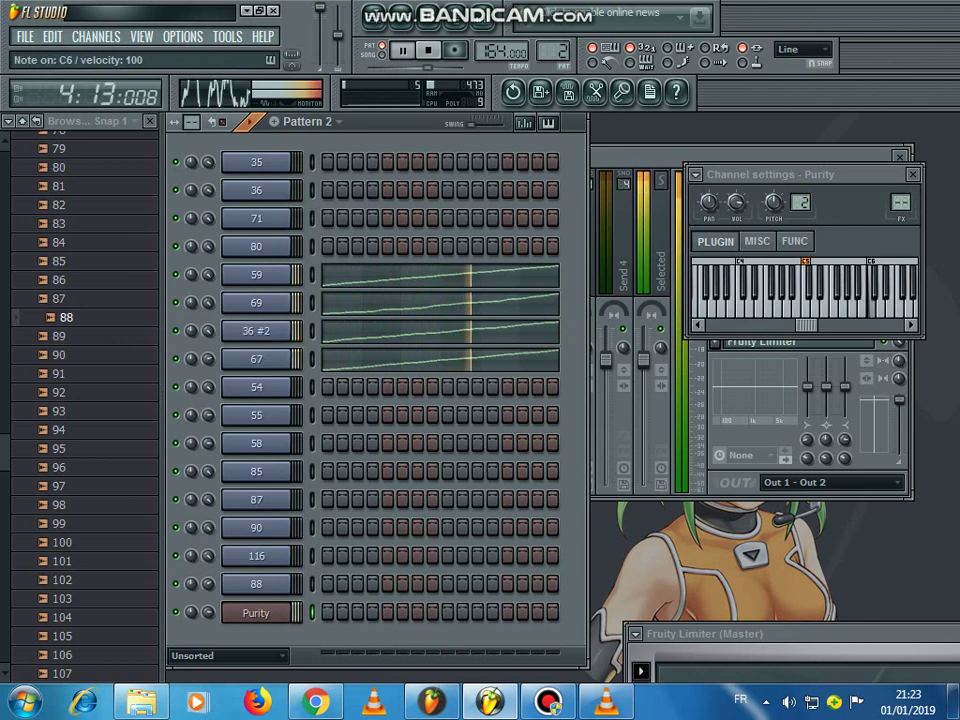
key(q)
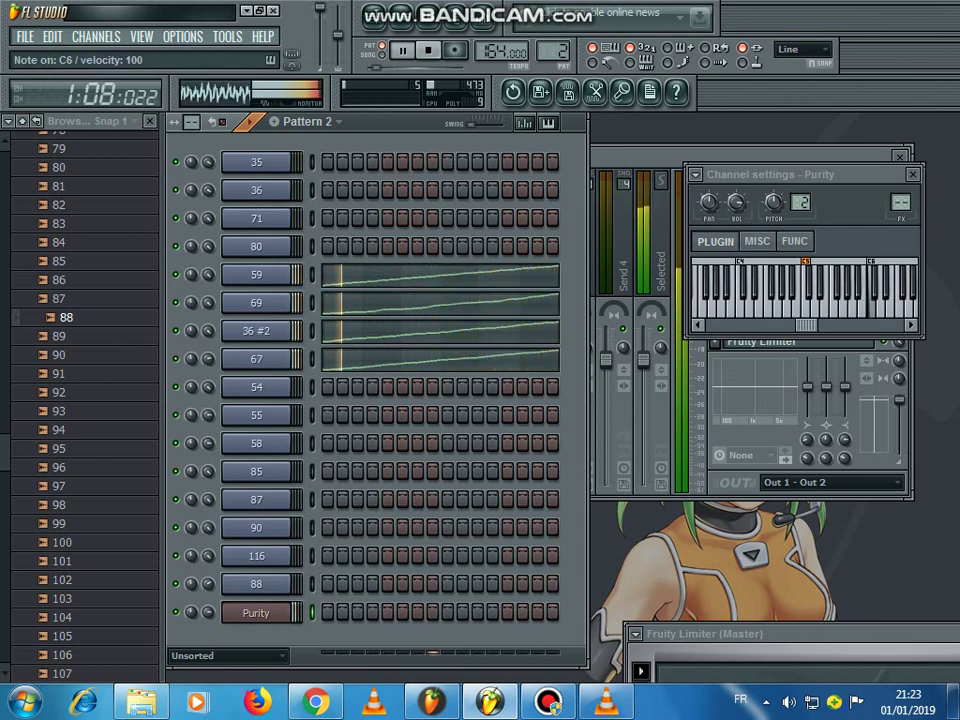
key(n)
key(m)
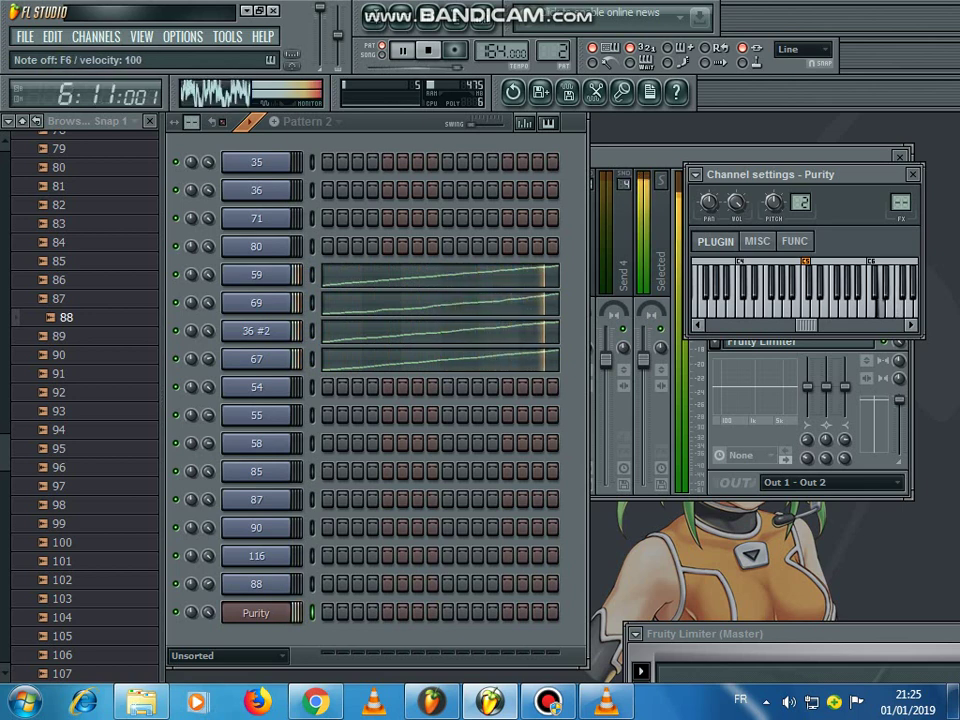
key(e)
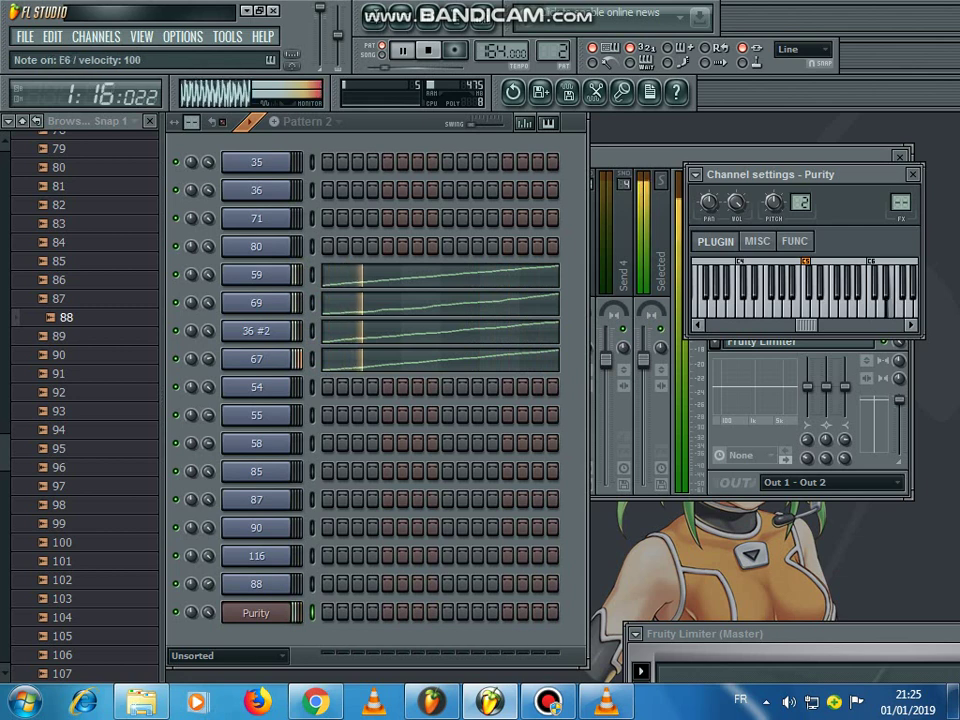
key(w)
Examine the Purity channel's level, polyphony, echo and arpeggiator settings.
click(757, 241)
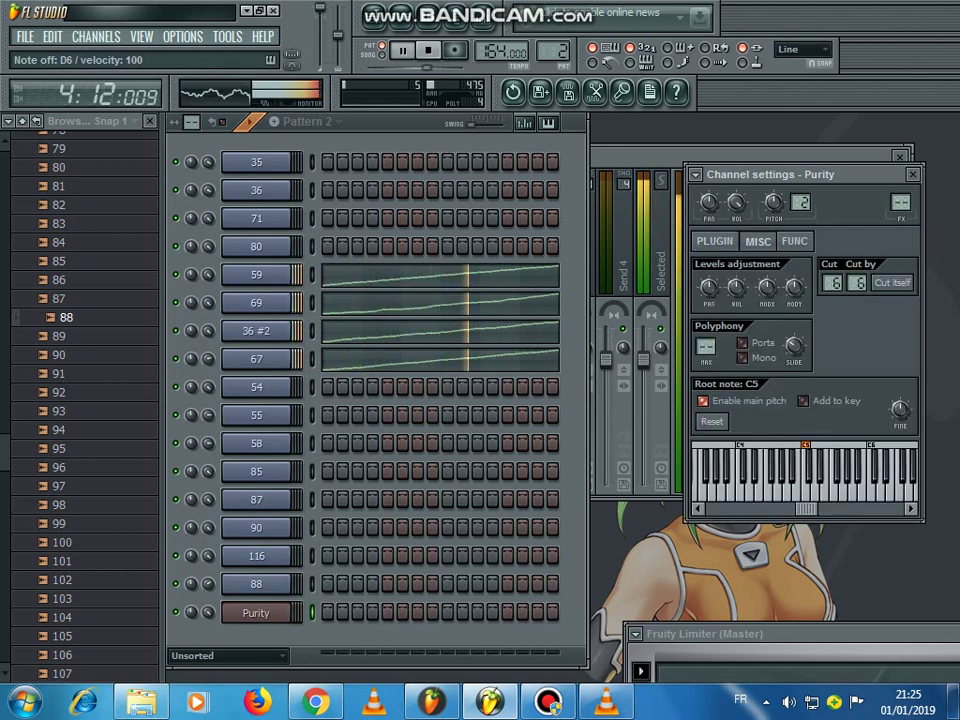
click(794, 241)
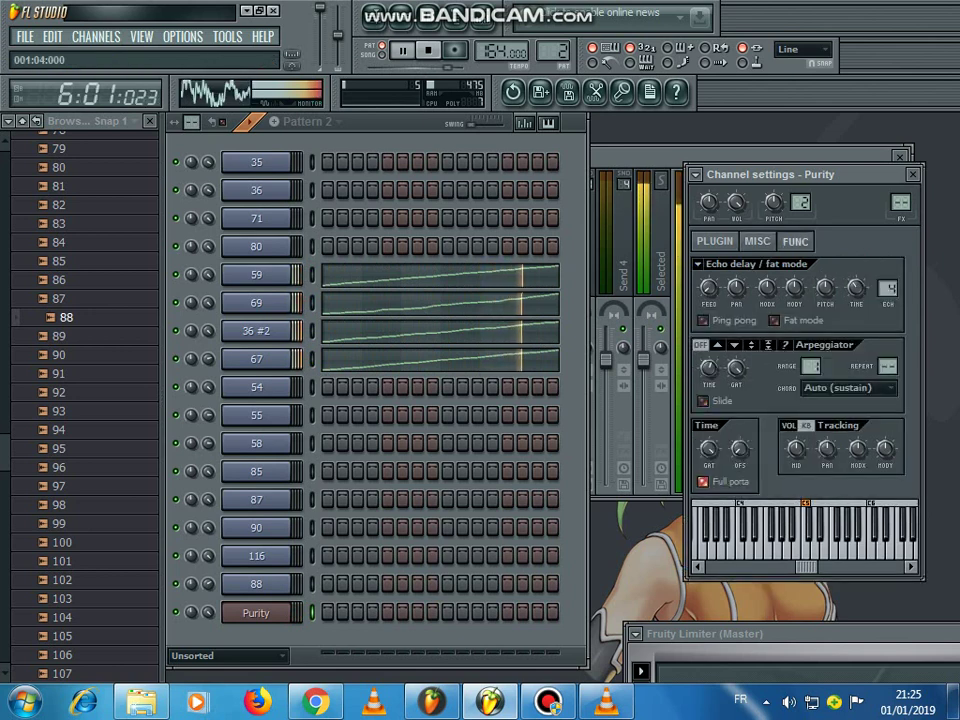
Switch playback to pattern 3 and open the Purity plugin's preset list.
key(plus)
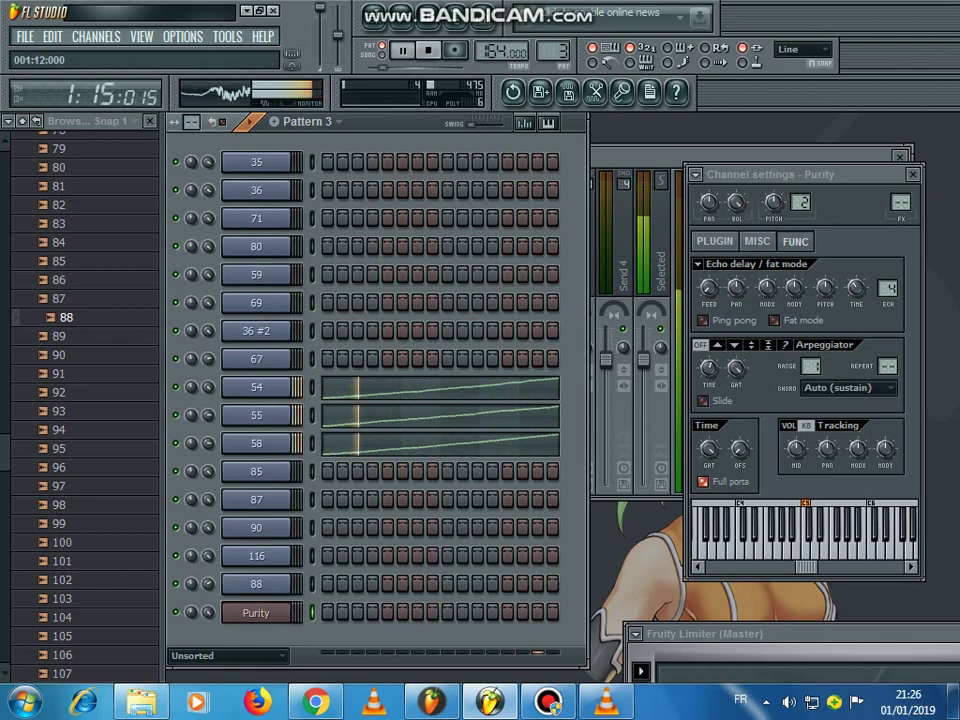
click(714, 241)
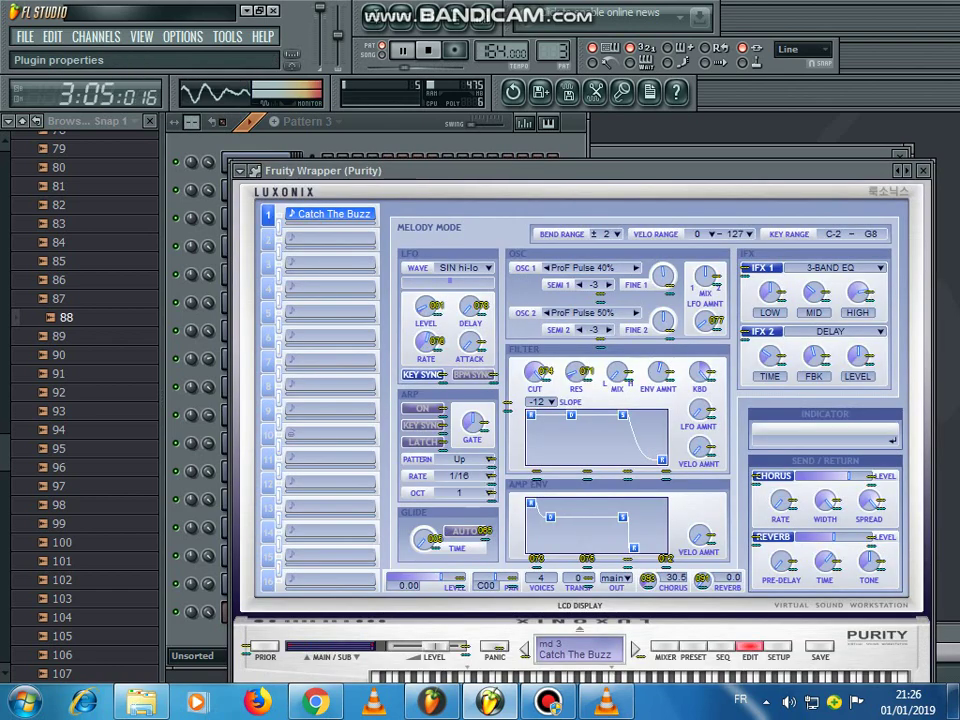
click(693, 647)
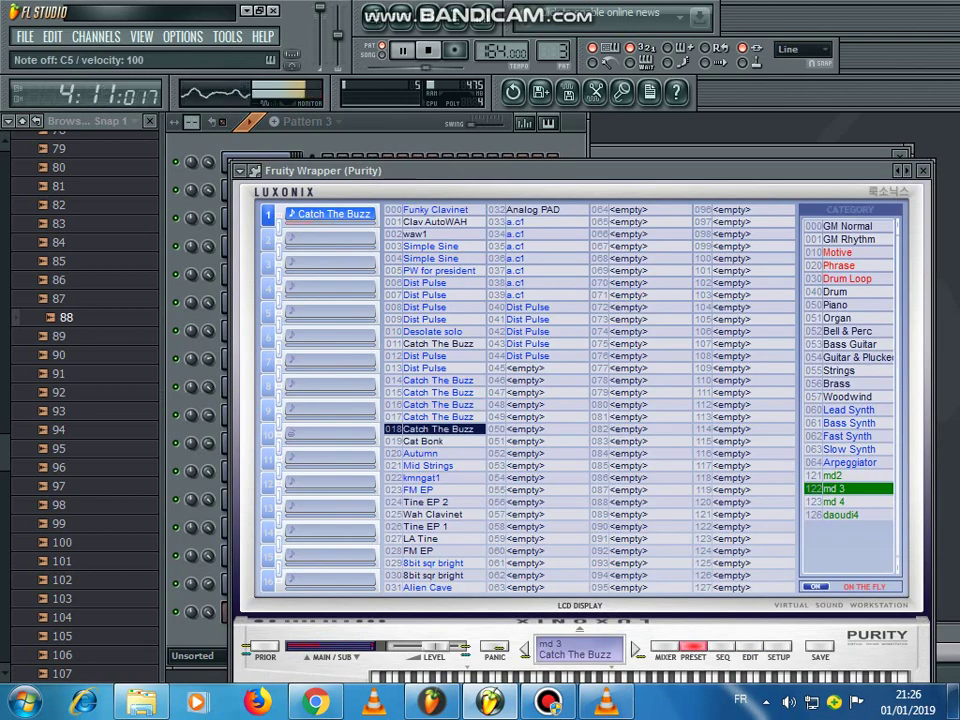
Audition presets in the md 3 category, including Autumn, Mid Strings, Dist Pulse, Clav AutoWAH and Desolate solo.
click(434, 441)
click(434, 453)
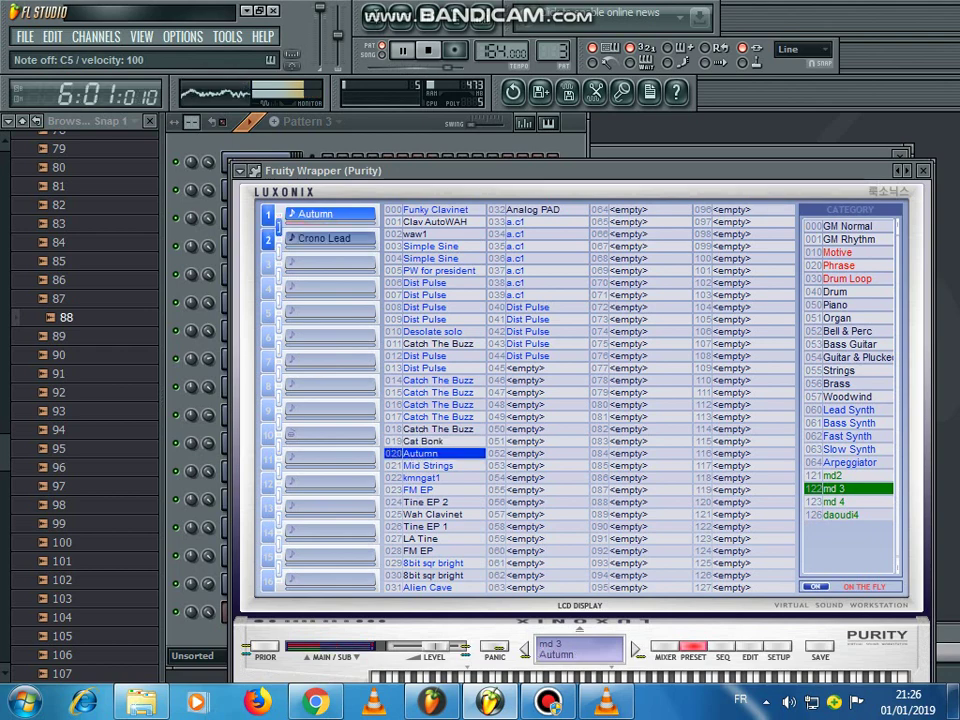
click(434, 465)
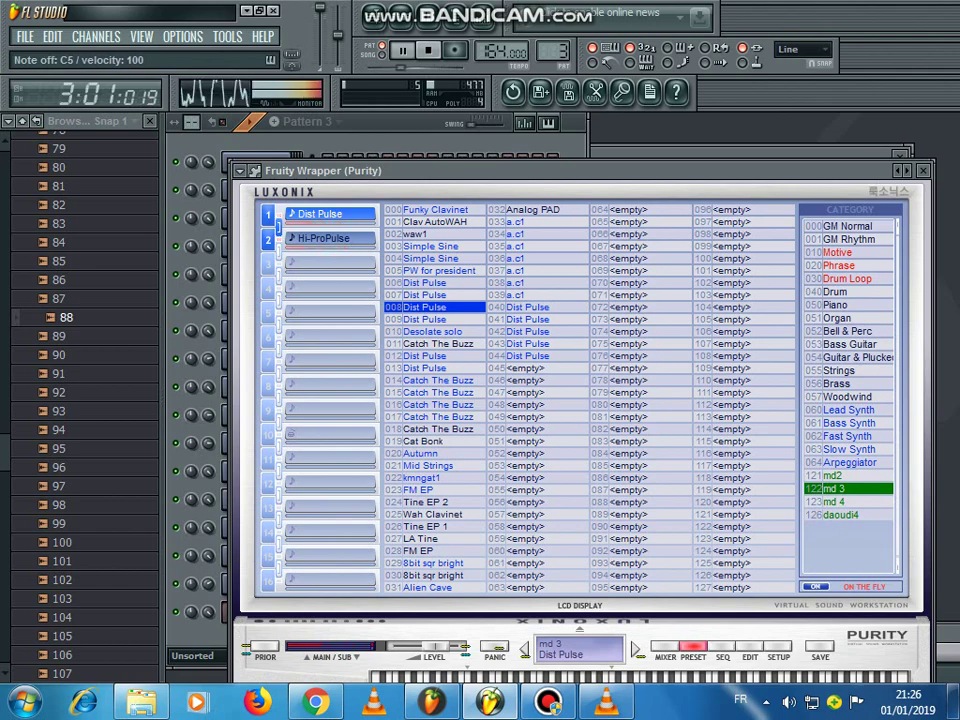
click(434, 319)
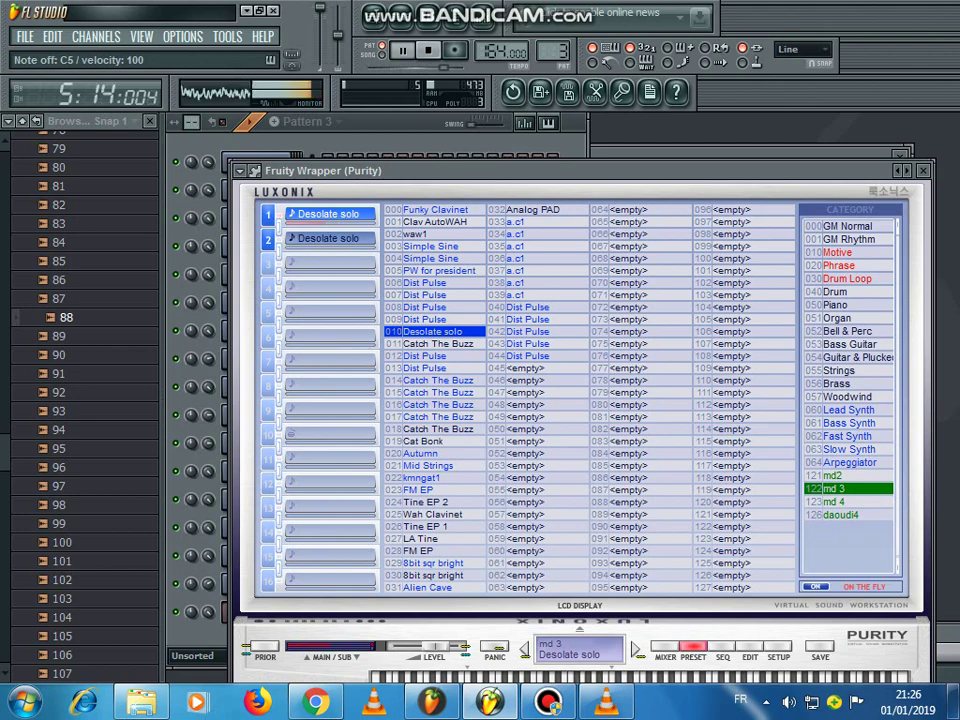
click(536, 319)
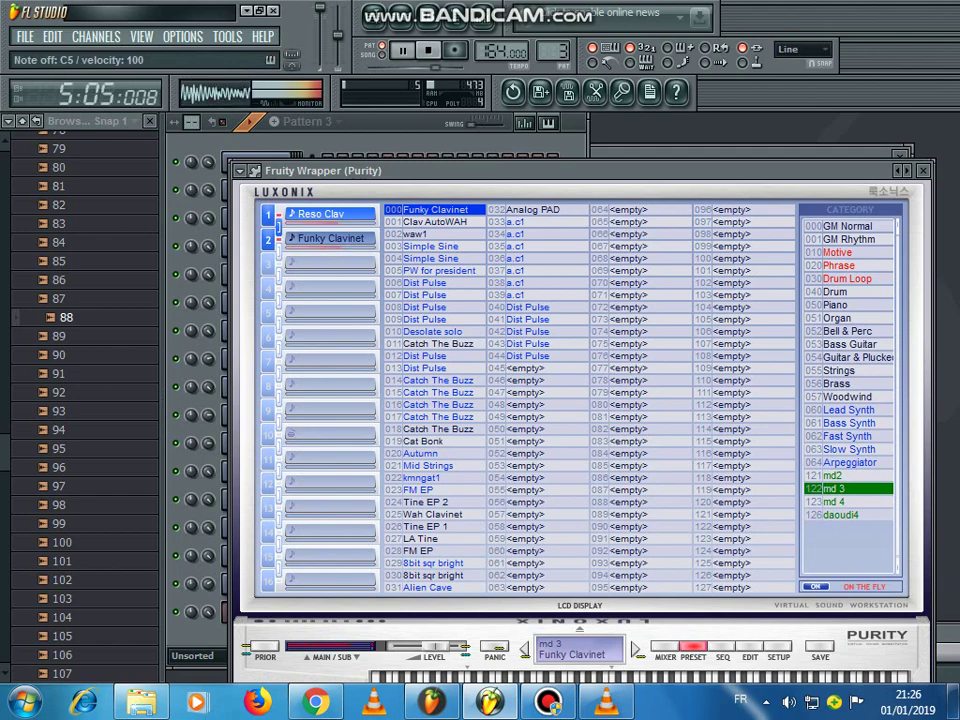
click(435, 222)
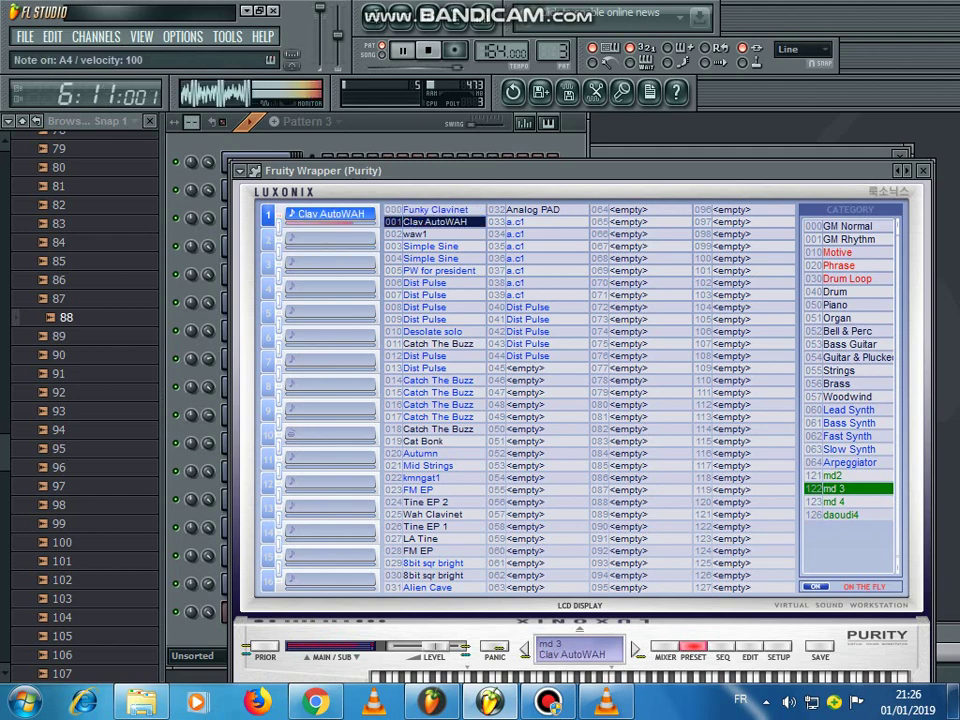
click(435, 331)
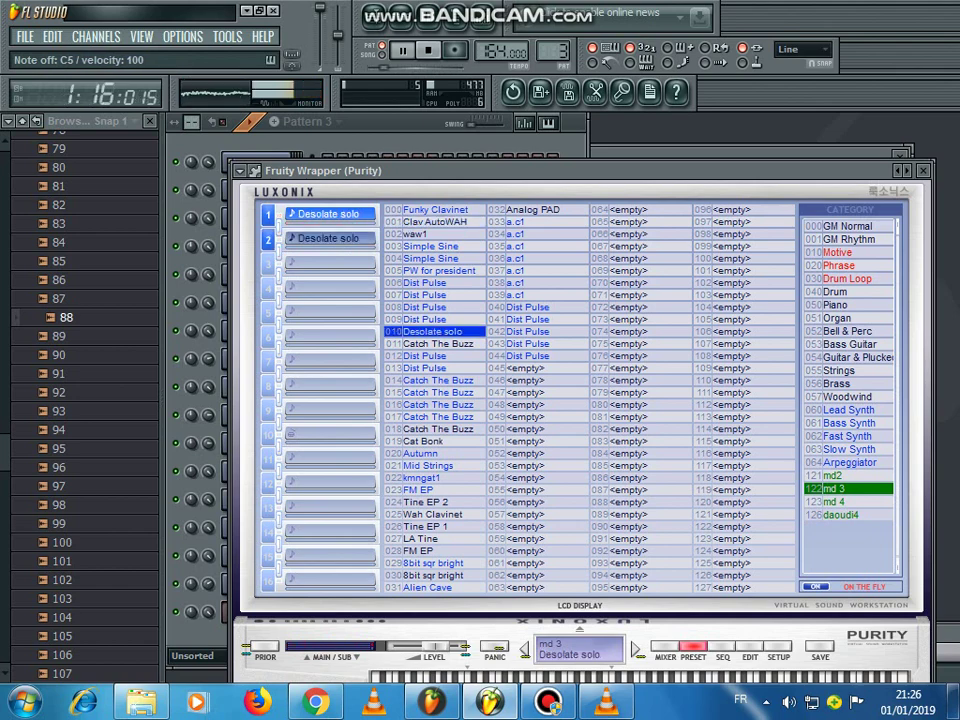
Audition the 008 Harmonica preset in the md2 category and browse the md 4 category.
click(847, 475)
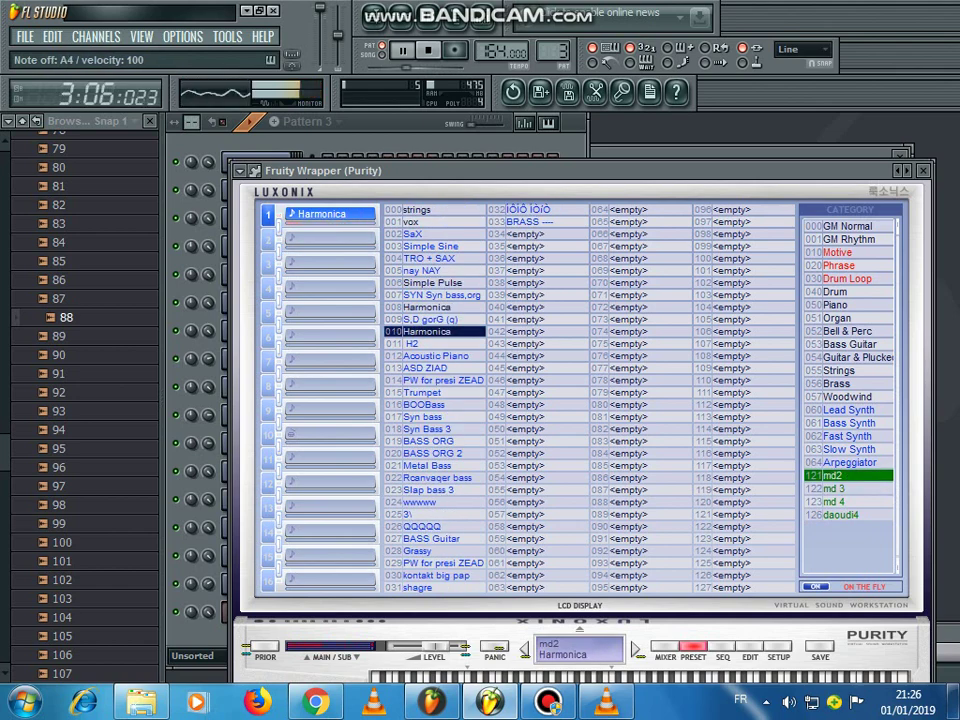
click(435, 307)
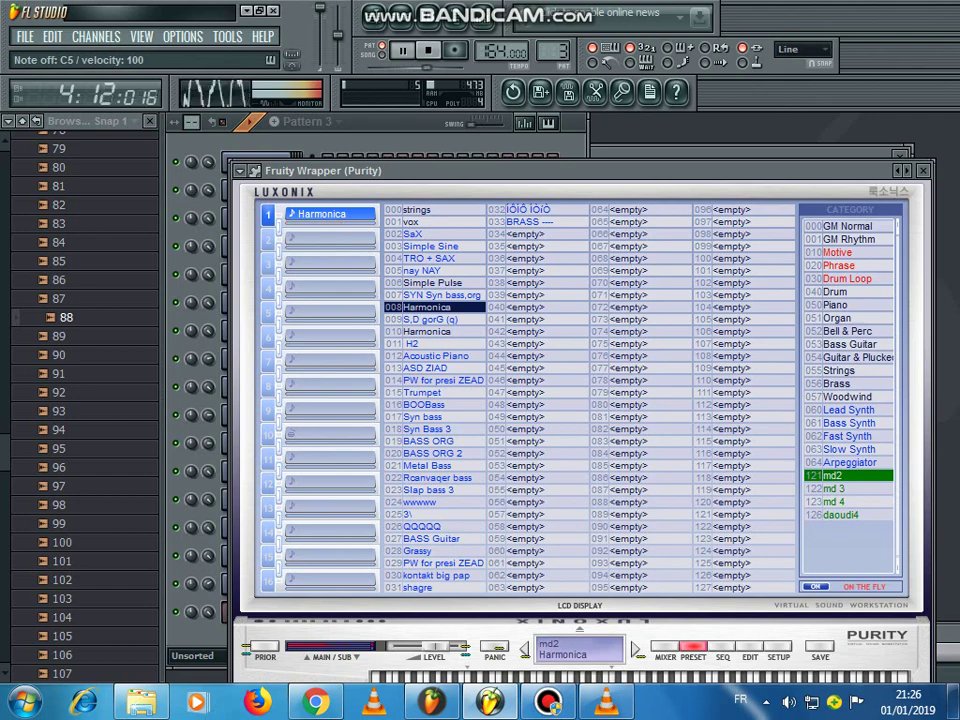
click(847, 501)
Audition presets in the daoudi4 category, including 60's Lead, Big Band Brass and Some-Rect.
click(847, 514)
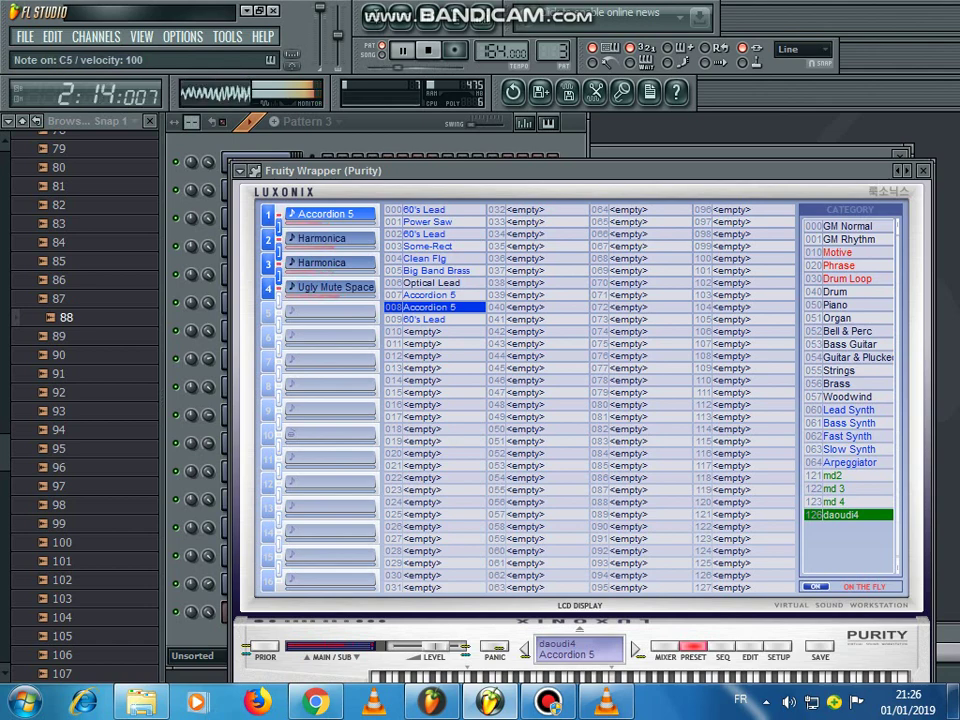
click(434, 319)
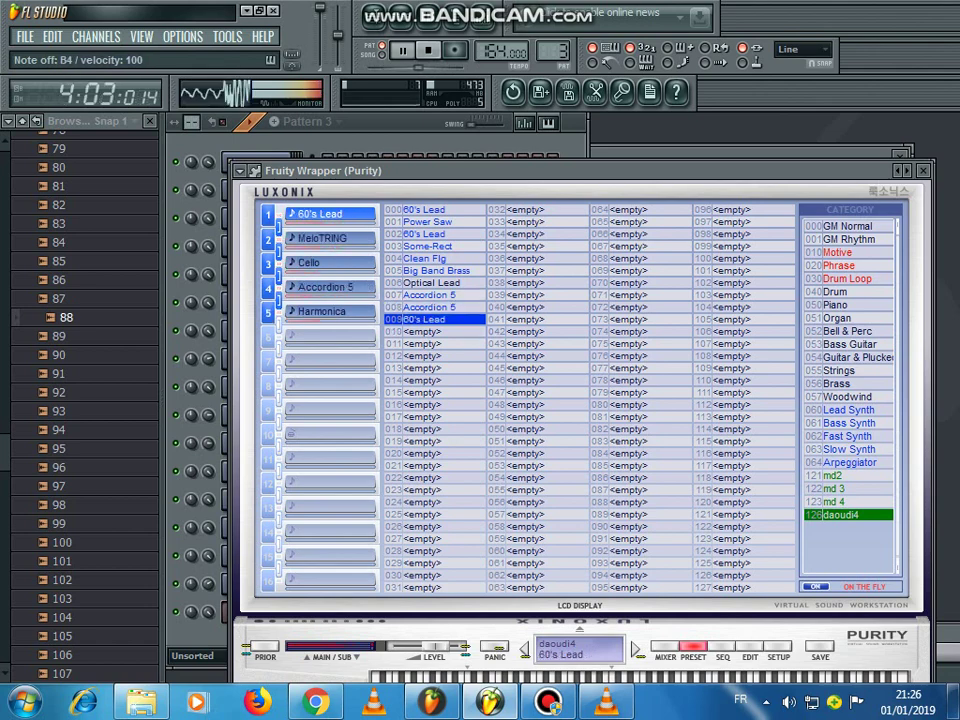
click(430, 270)
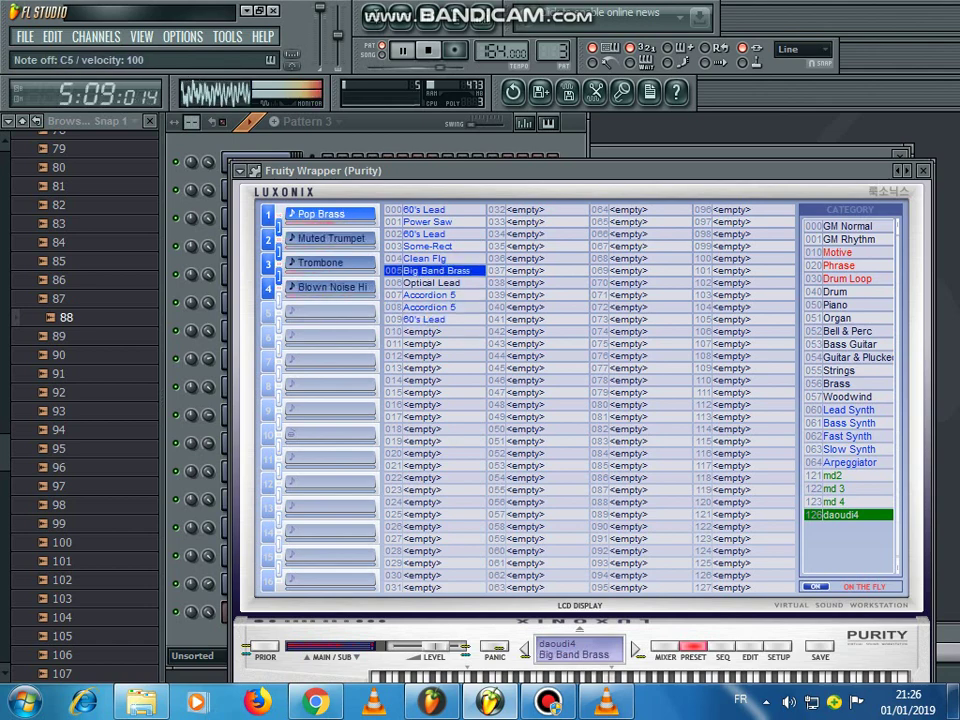
click(430, 246)
click(430, 209)
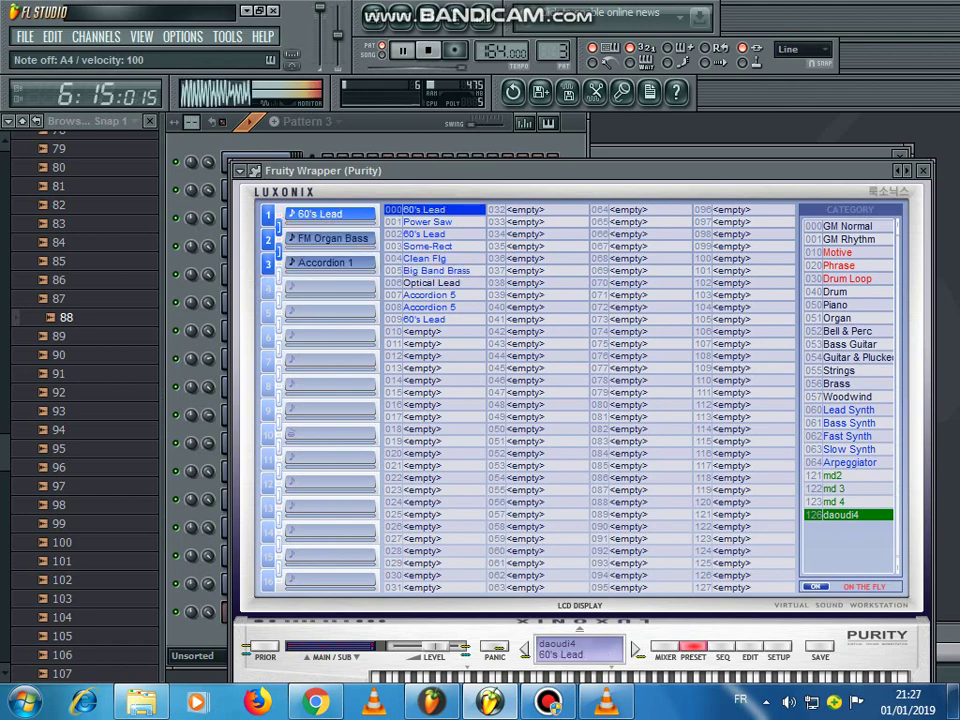
click(430, 233)
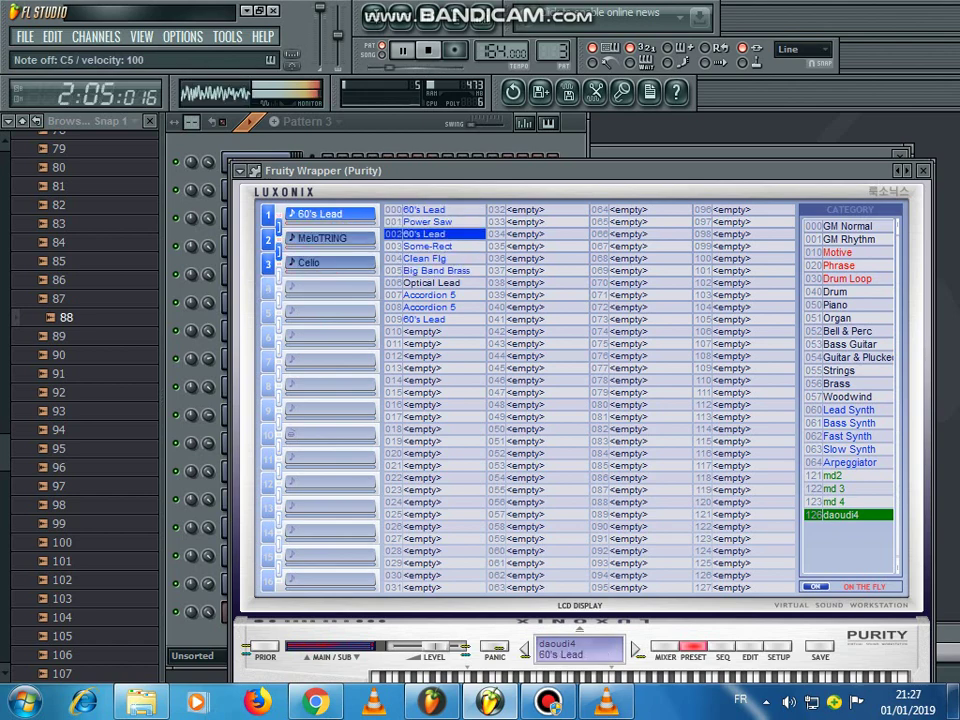
click(430, 246)
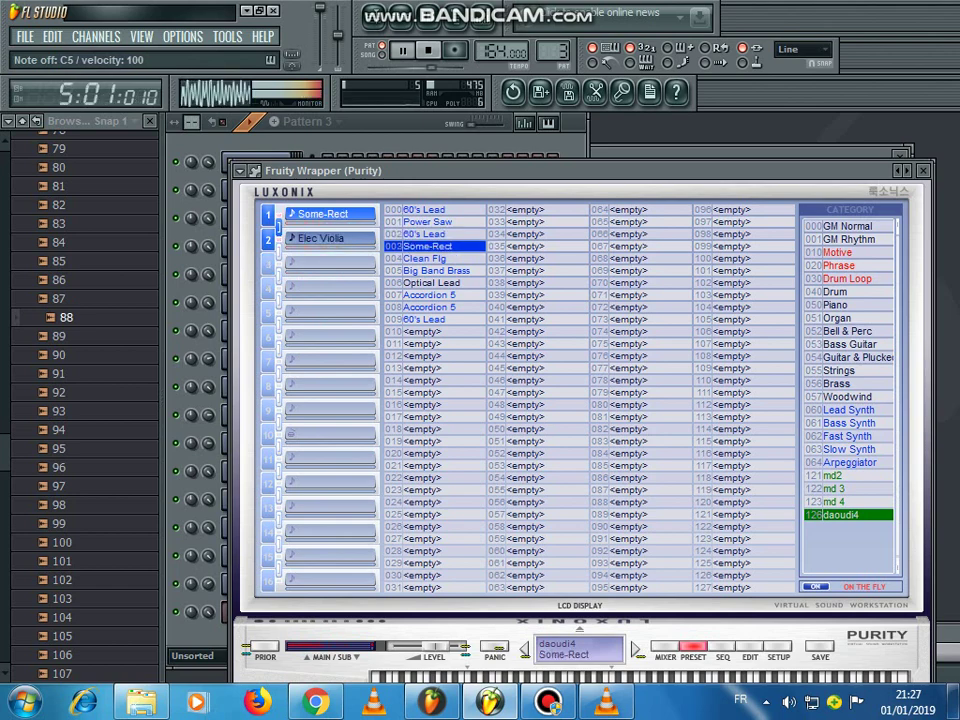
Preview Optical Lead, load preset 007 Accordion 5 from the daoudi4 category and close the Purity plugin window.
click(430, 283)
click(430, 295)
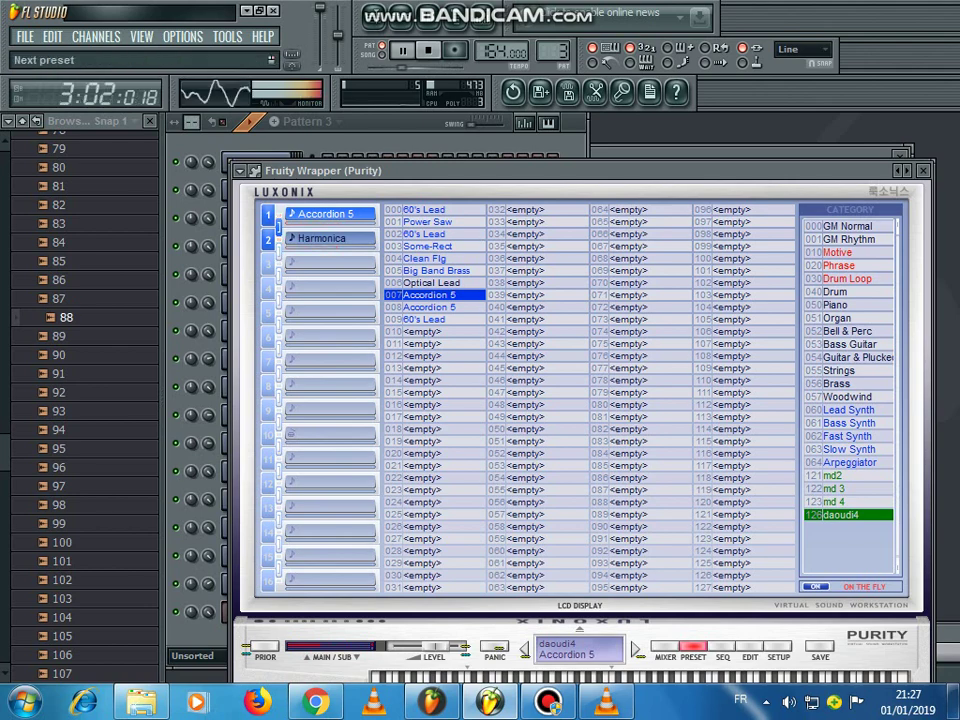
key(Escape)
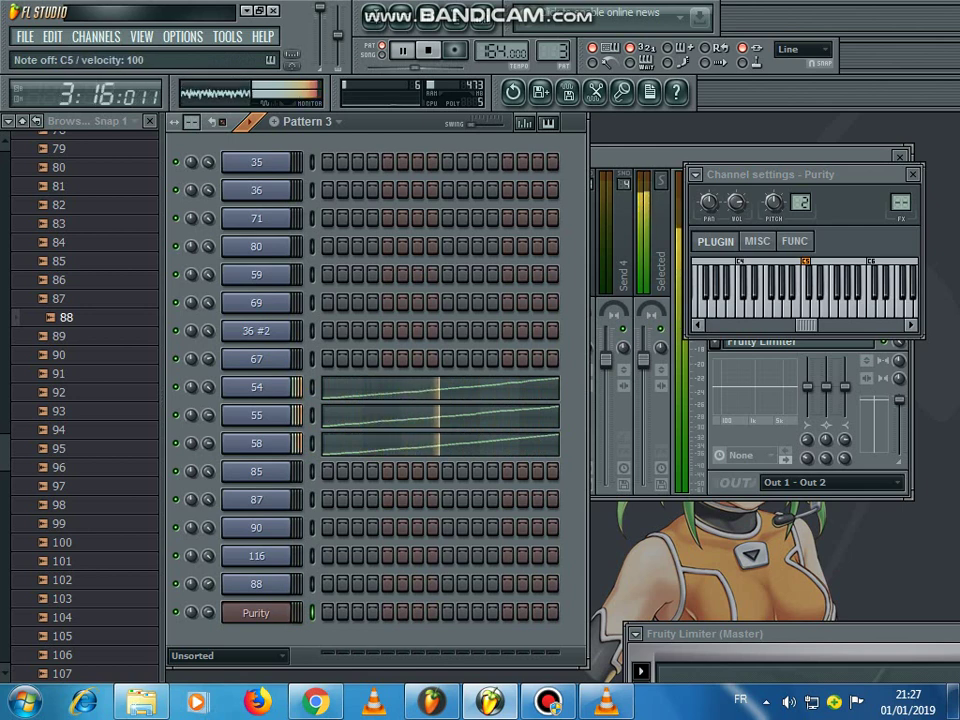
Check the playlist, hide it again and stop playback of pattern 5.
key(F5)
key(Return)
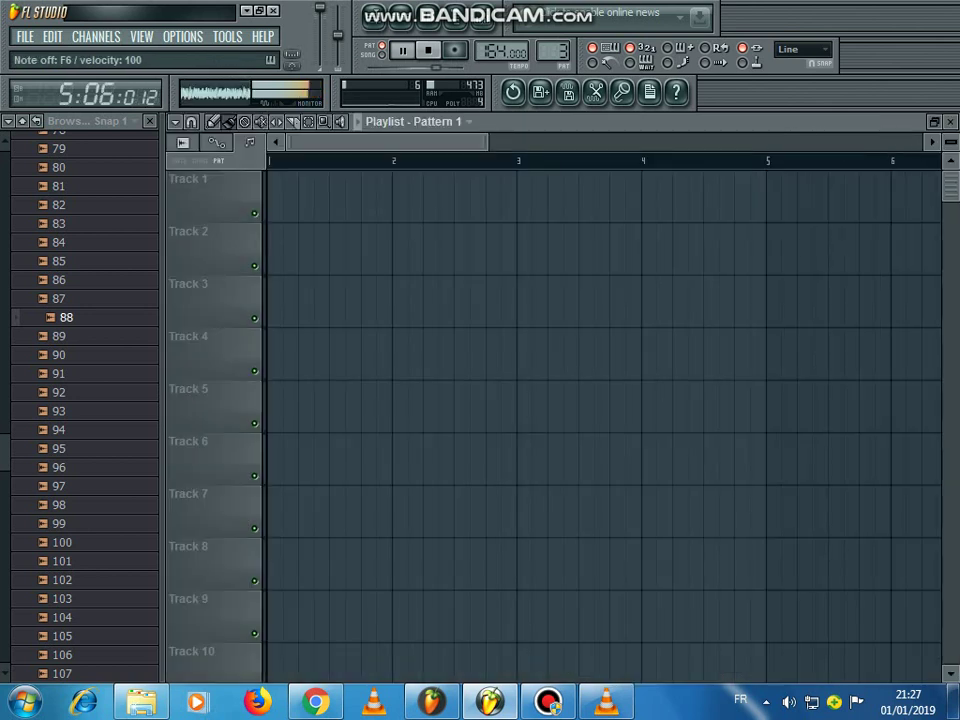
key(F5)
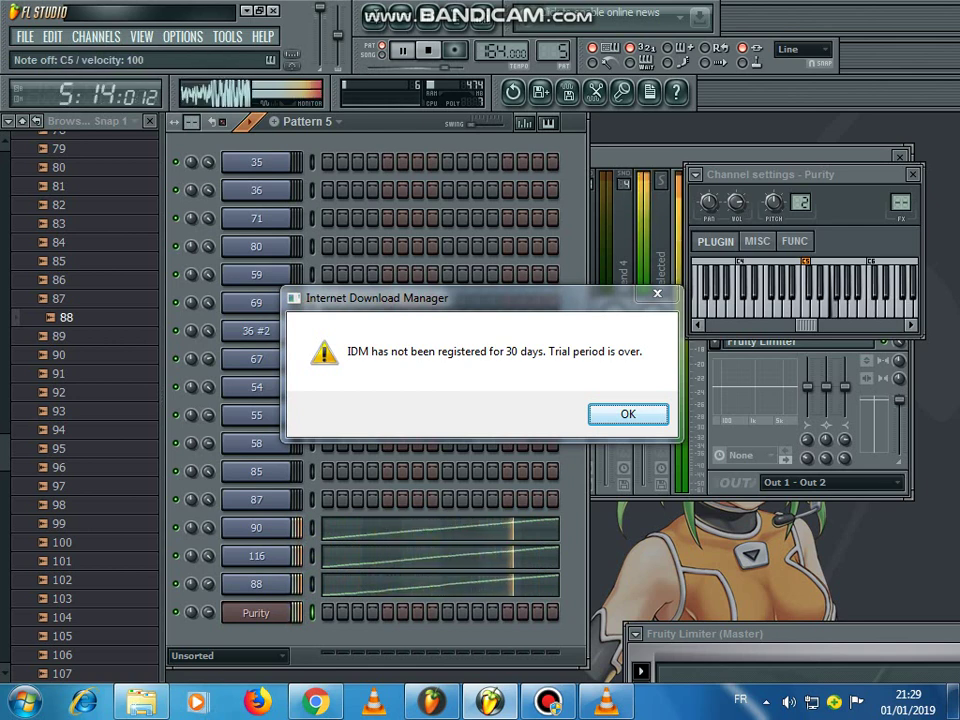
key(space)
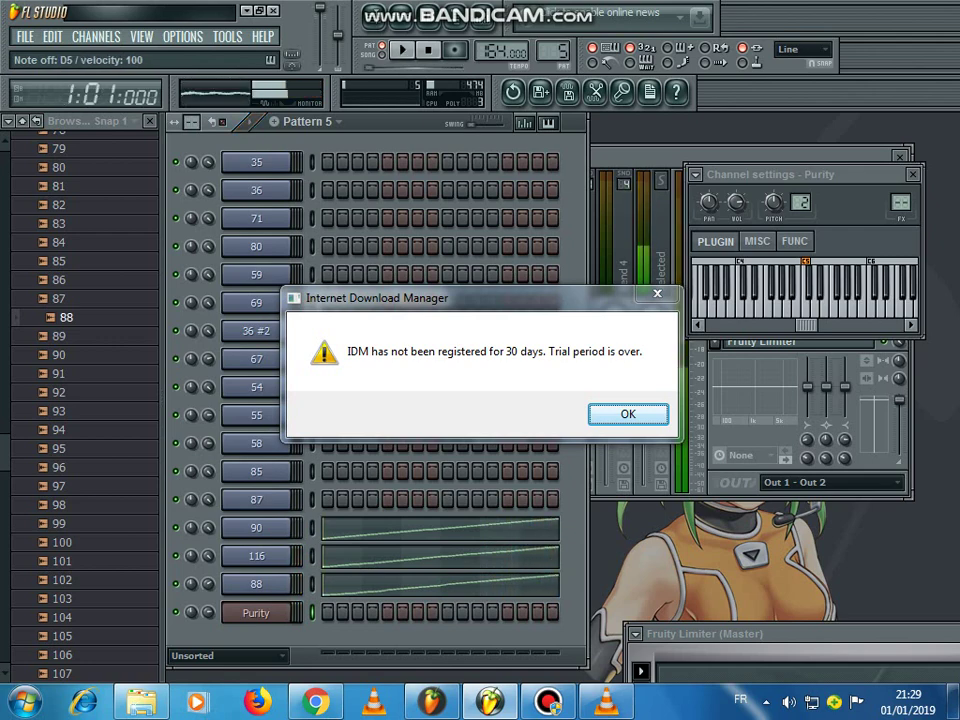